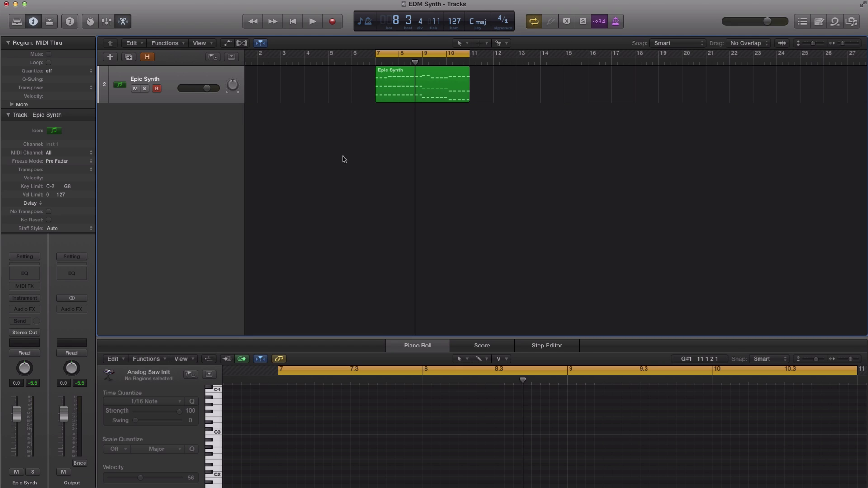
Load the ES2 synthesizer as the instrument on the Epic Synth track and move its plug-in window over the arrangement
key("space")
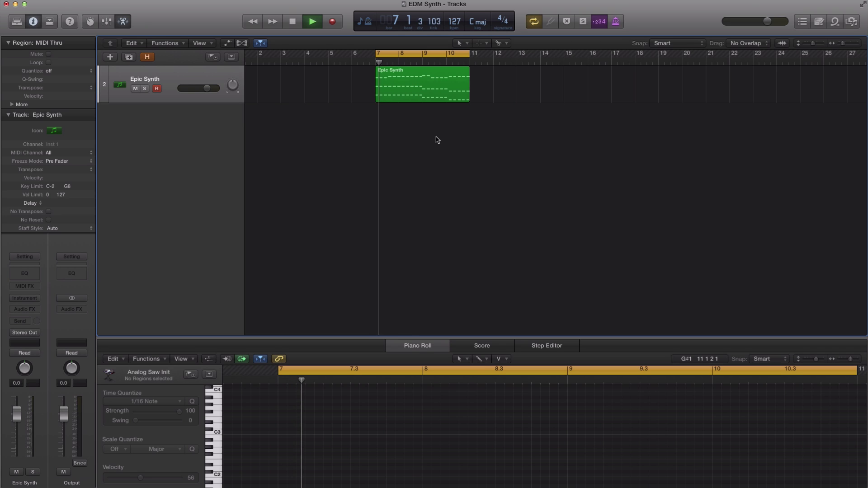
key("space")
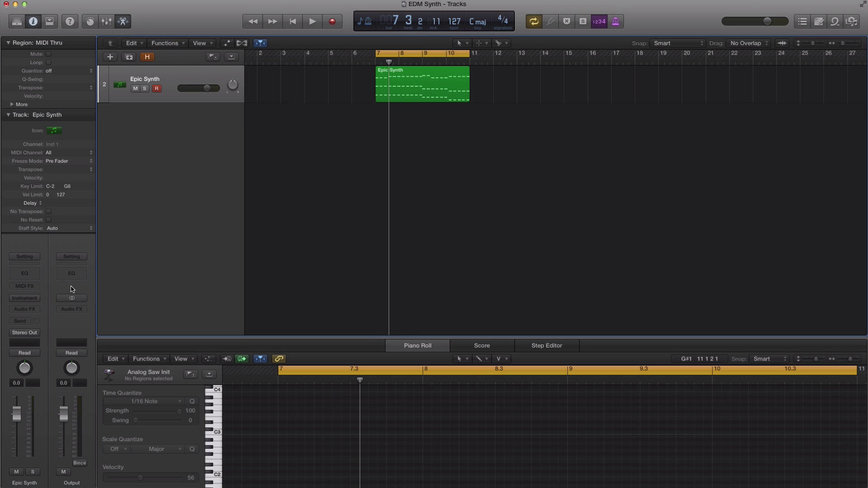
left_click(33, 298)
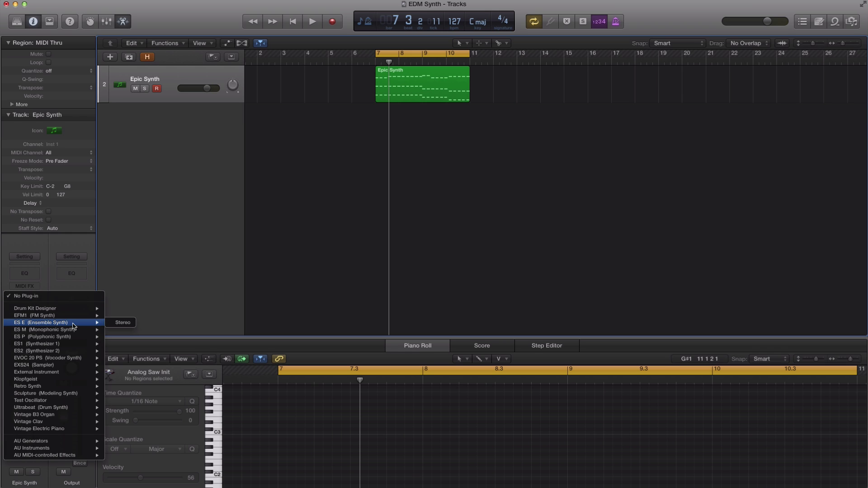
mouse_move(61, 353)
left_click(121, 351)
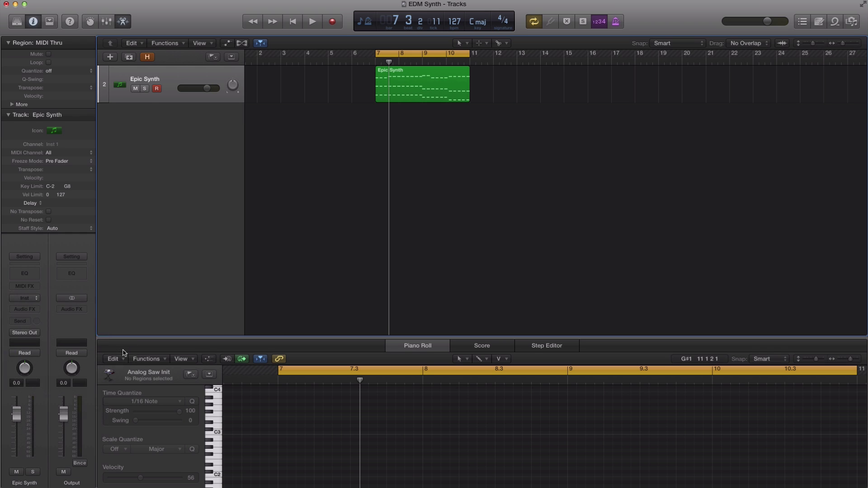
left_click_drag(228, 35, 489, 61)
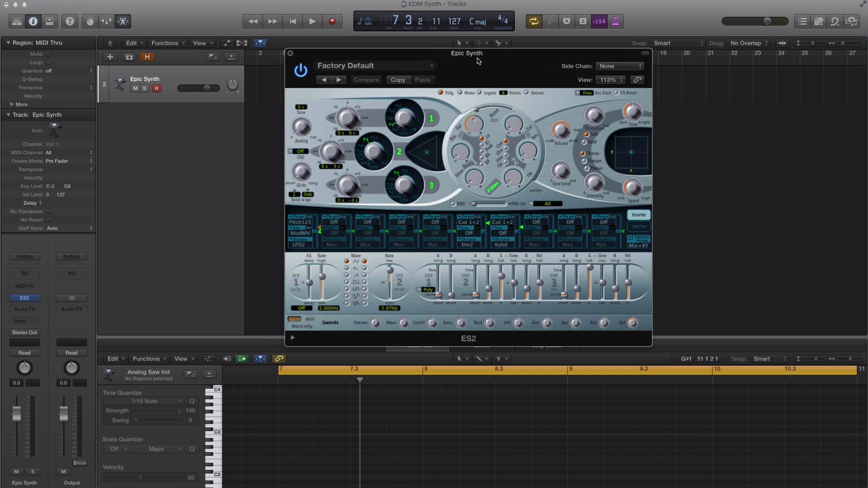
Load the Analog Saw Init preset from the ES2's Tutorial Settings
left_click(409, 69)
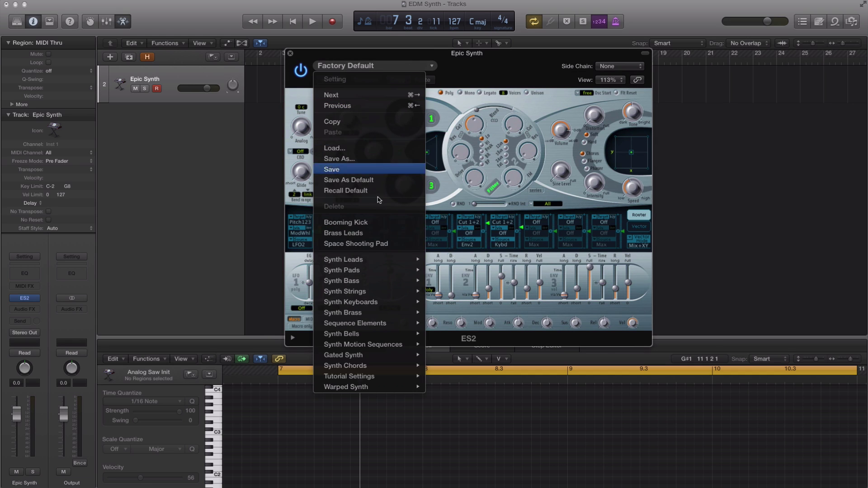
mouse_move(352, 379)
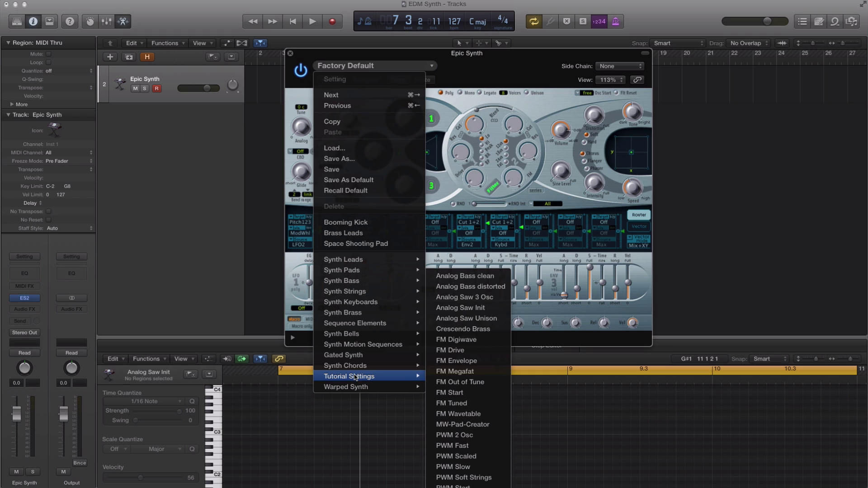
left_click(468, 311)
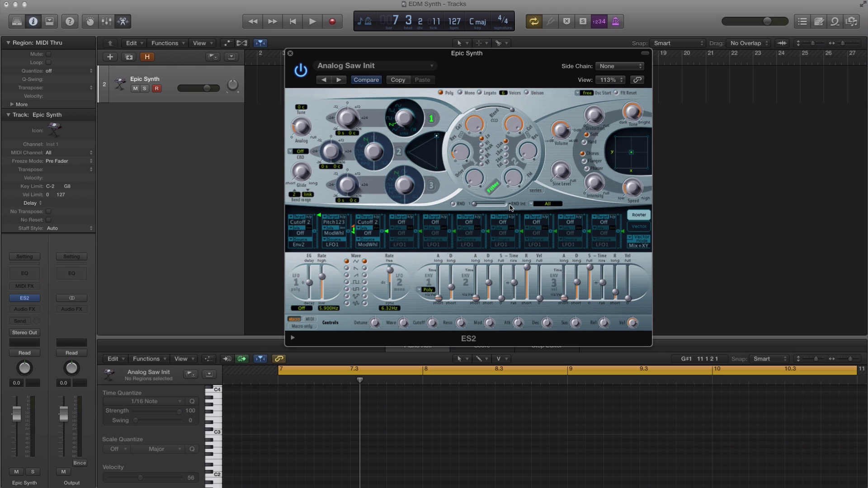
Set the first three modulation router targets (Cutoff 2, Pitch123 and Cutoff 2) to Off
left_click(374, 223)
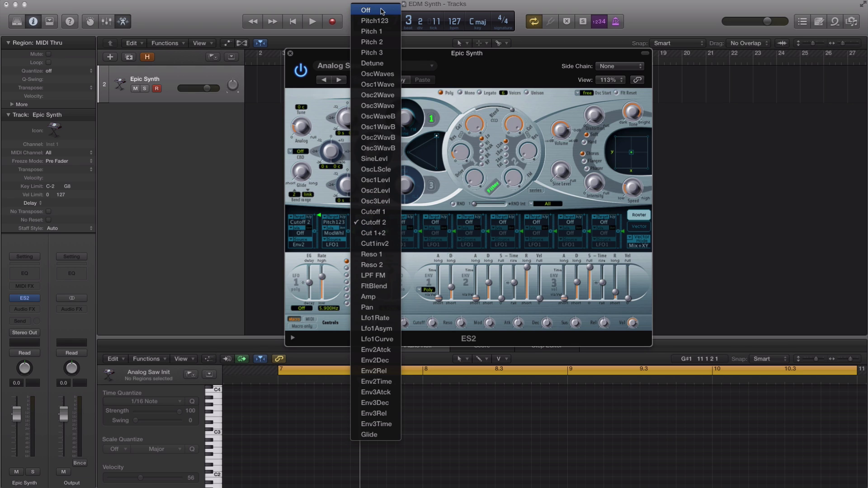
left_click(381, 10)
left_click(336, 223)
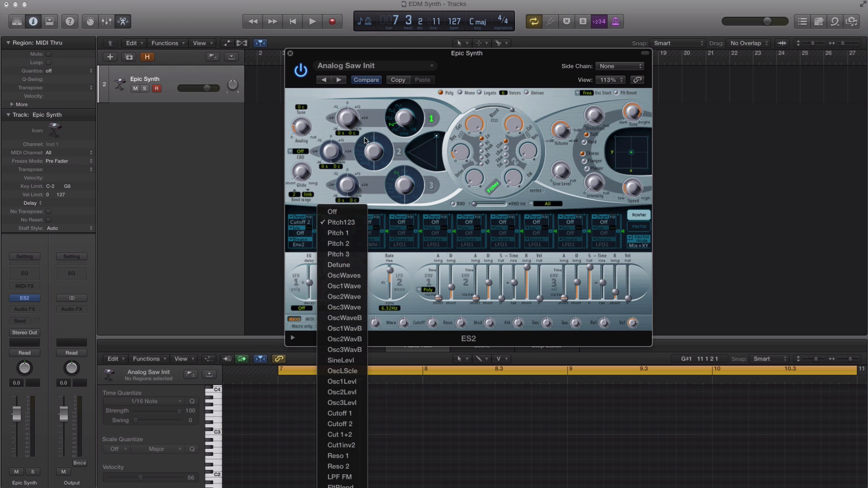
left_click(333, 212)
left_click(299, 222)
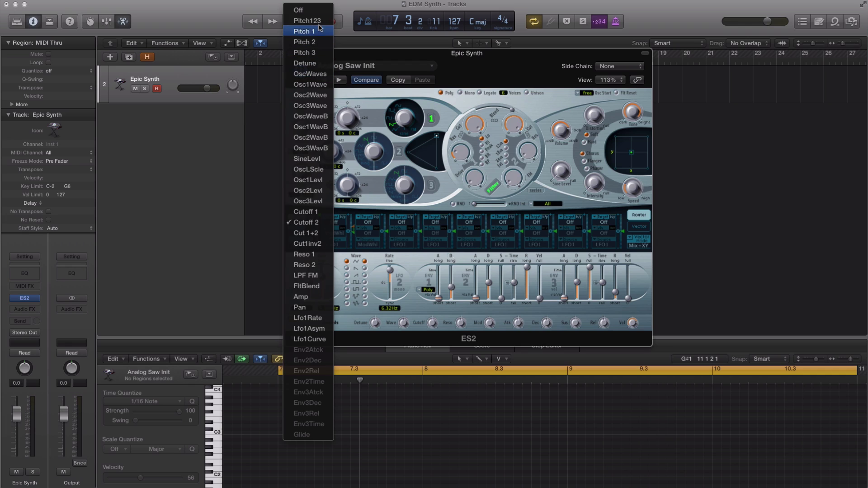
left_click(303, 10)
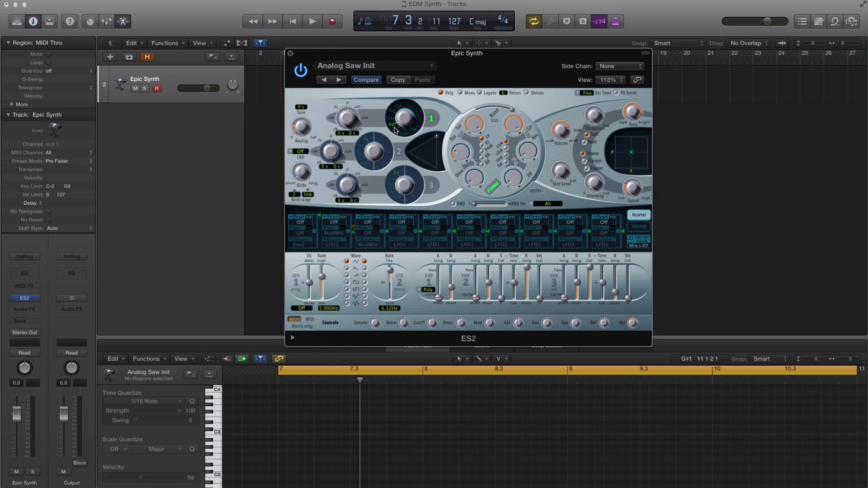
Tune oscillator 1 up 12 semitones and blend in oscillator 2 by enabling it and shifting the triangle mix point between the two
key("space")
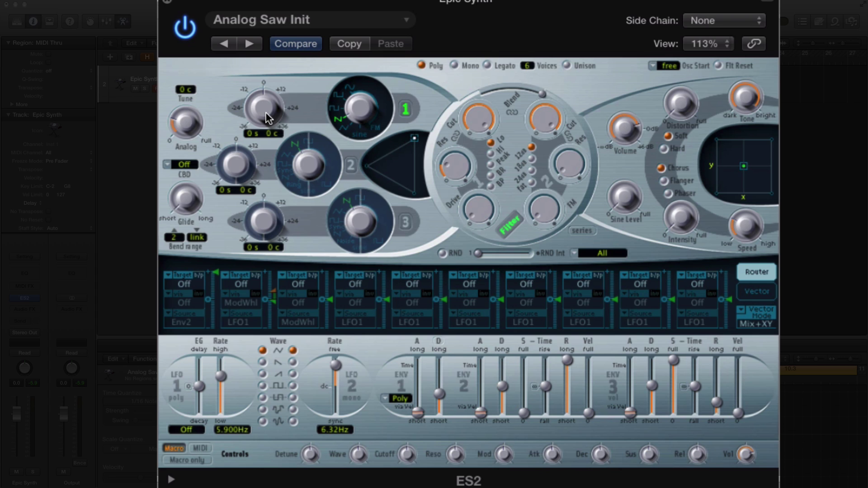
left_click_drag(266, 113, 267, 89)
left_click(351, 166)
left_click(351, 166)
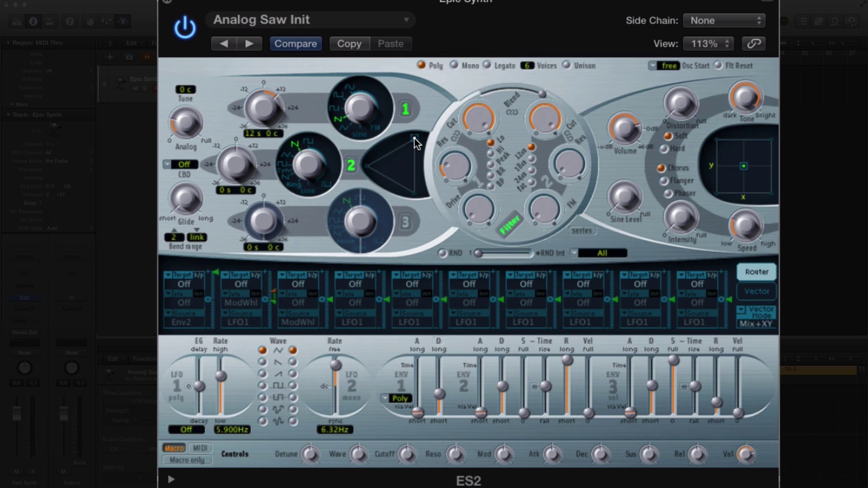
left_click_drag(414, 137, 393, 153)
left_click_drag(394, 154, 392, 155)
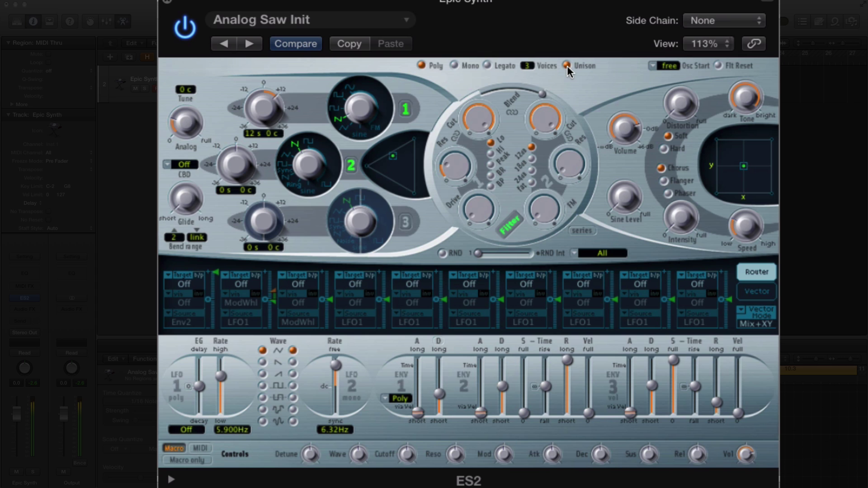
Enable Unison and set the number of voices to 6
double_click(524, 65)
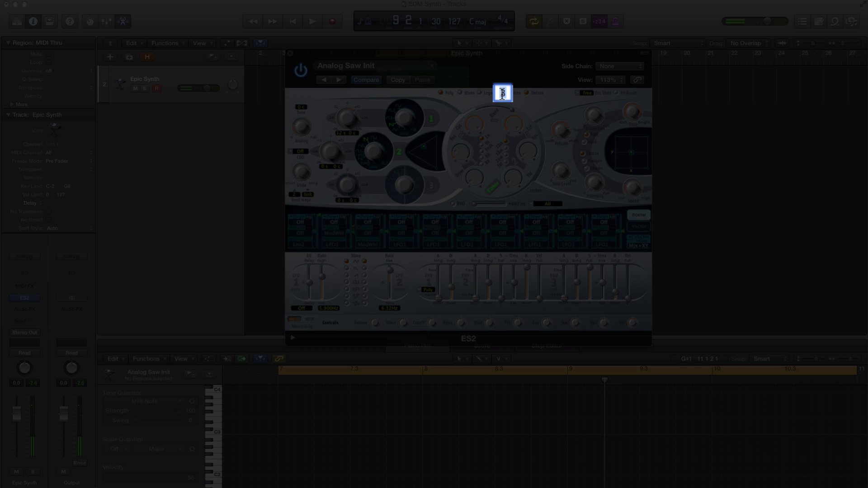
type("6")
key("Return")
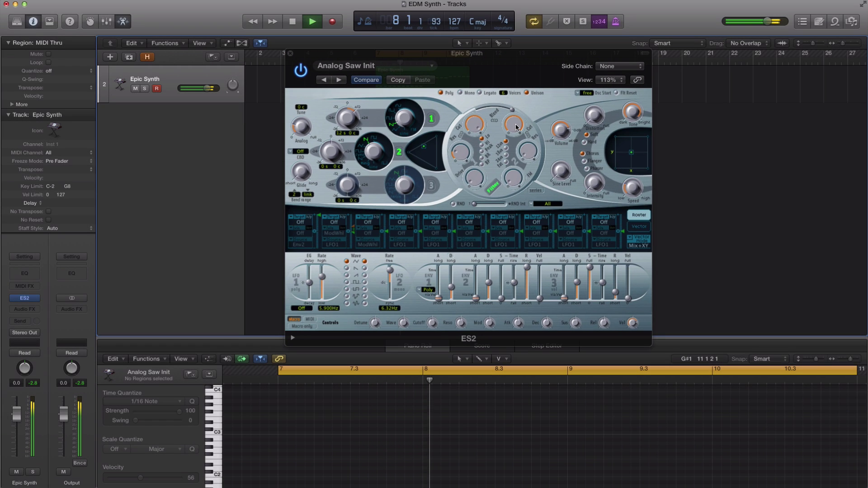
Adjust filter 2's cutoff and raise filter 1's drive slightly while the region plays
mouse_move(517, 127)
left_mouse_down()
mouse_move(513, 181)
mouse_move(519, 127)
left_mouse_up()
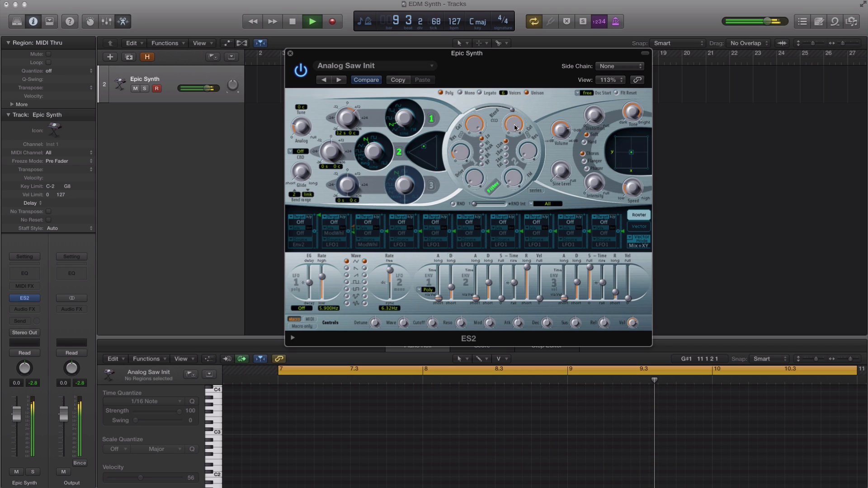
key("space")
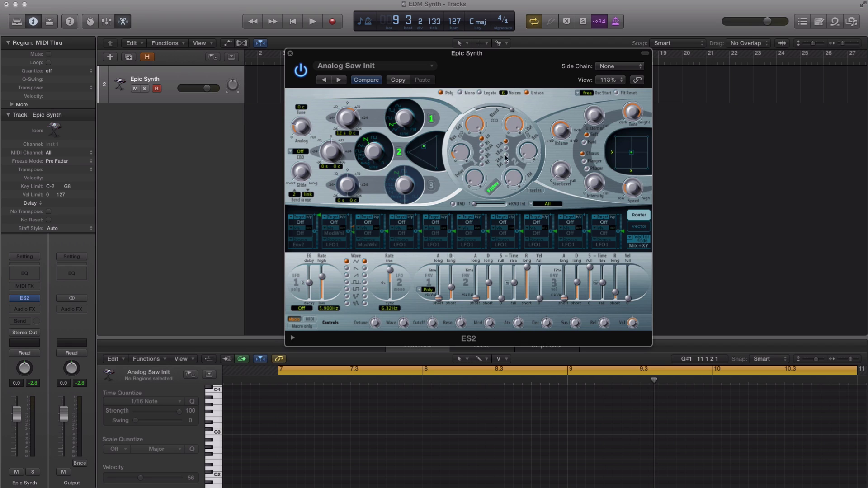
key("space")
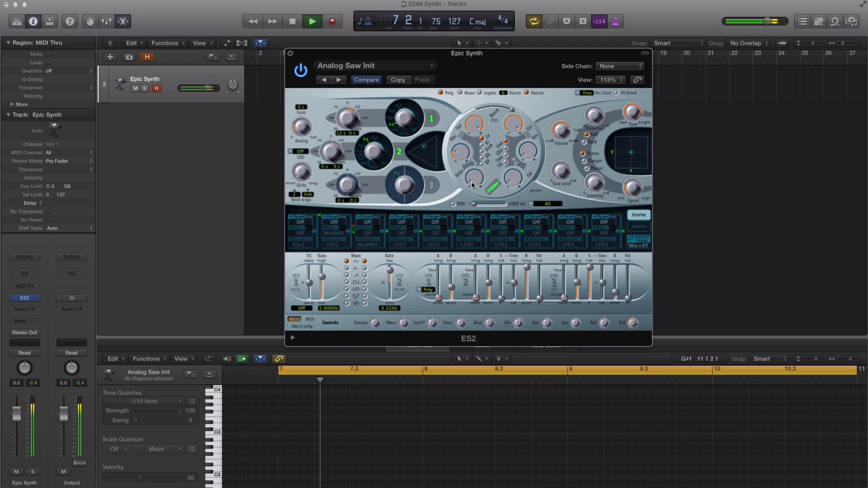
mouse_move(472, 181)
left_click_drag(473, 181, 464, 165)
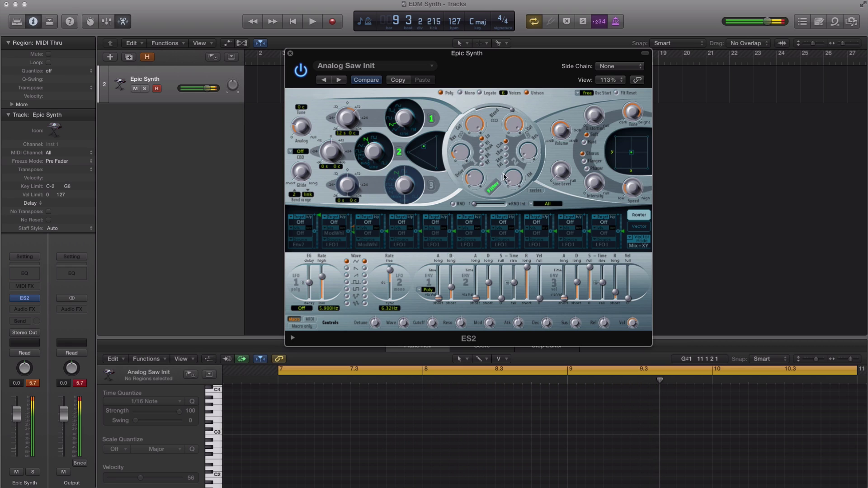
key("space")
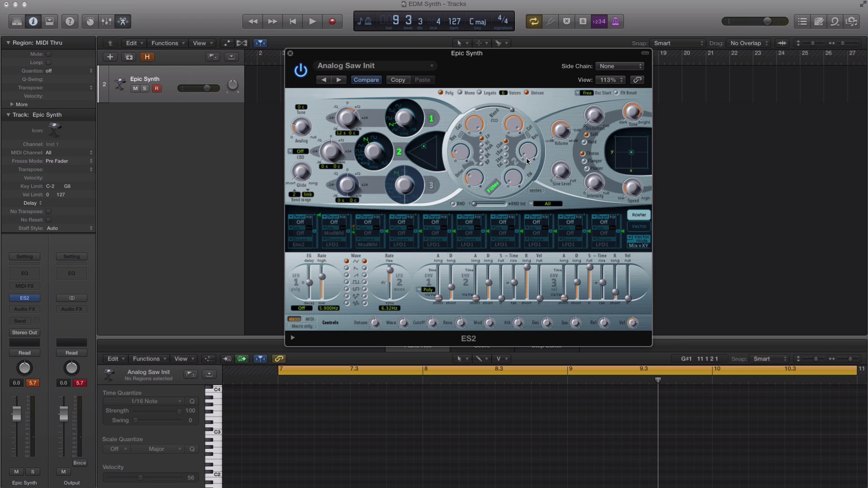
Adjust filter 2's resonance and fine-tune its cutoff during playback
key("space")
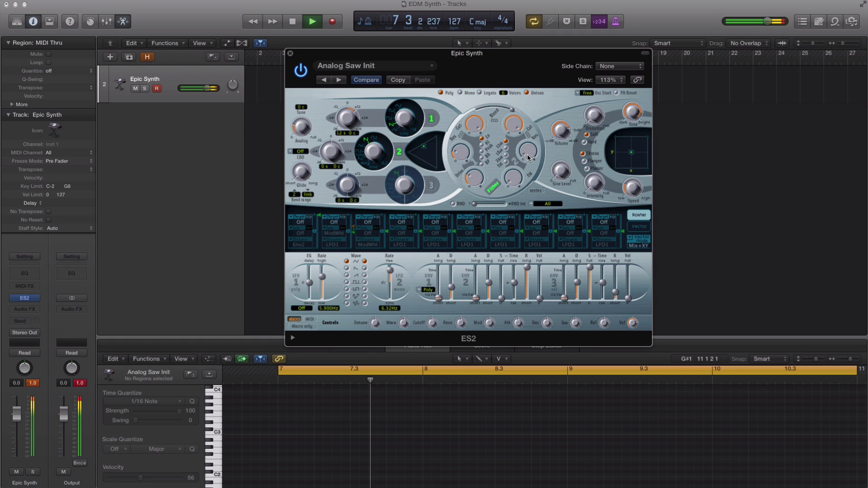
mouse_move(527, 159)
left_mouse_down()
mouse_move(529, 131)
mouse_move(521, 150)
left_mouse_up()
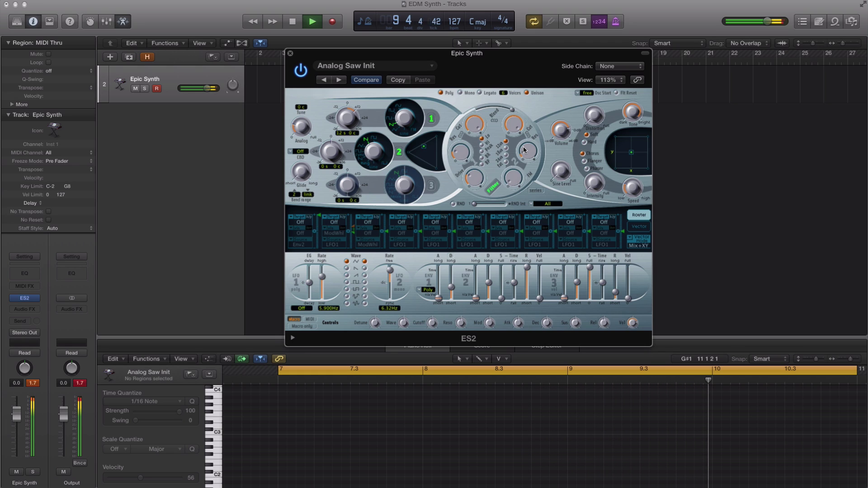
left_click_drag(514, 126, 516, 129)
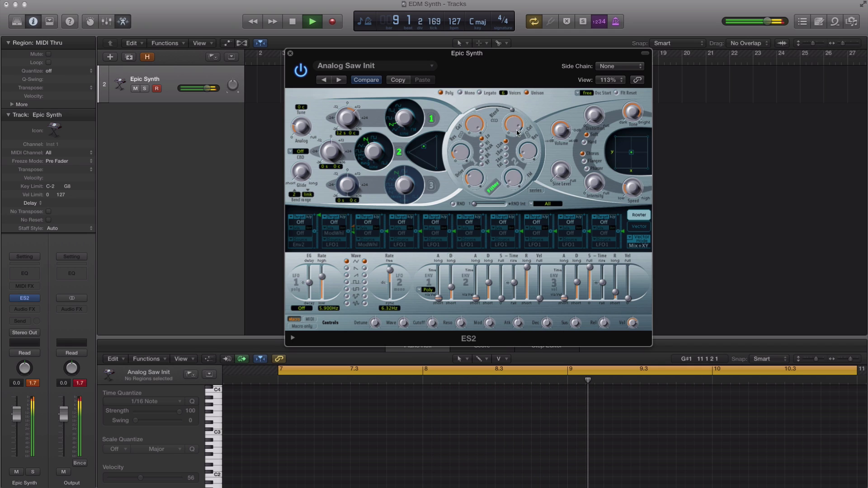
key("space")
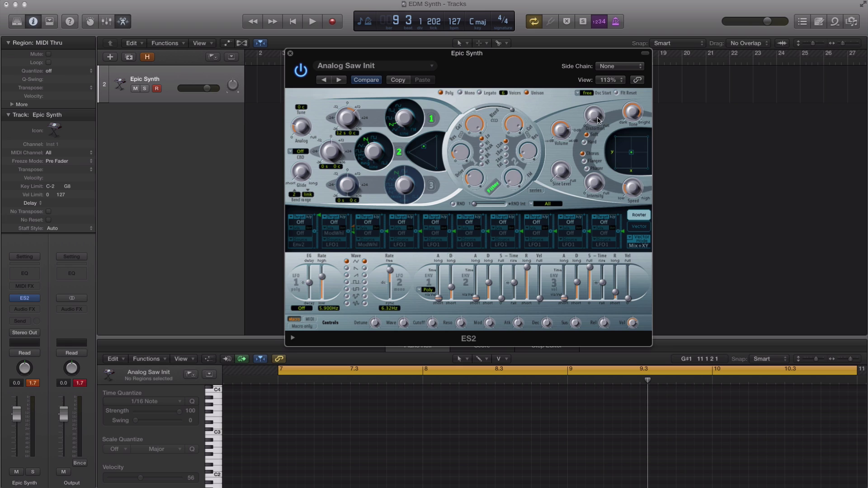
Add a little Soft distortion to the synth while the region plays
key("space")
mouse_move(594, 115)
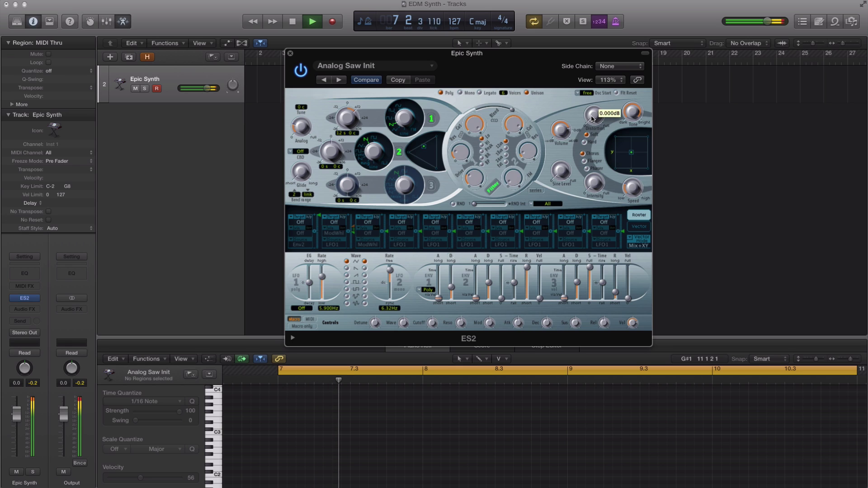
left_click_drag(592, 114, 591, 102)
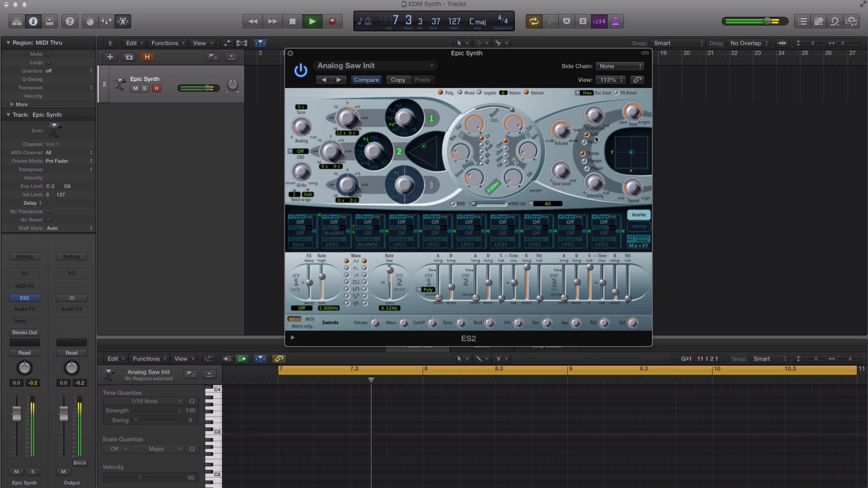
key("space")
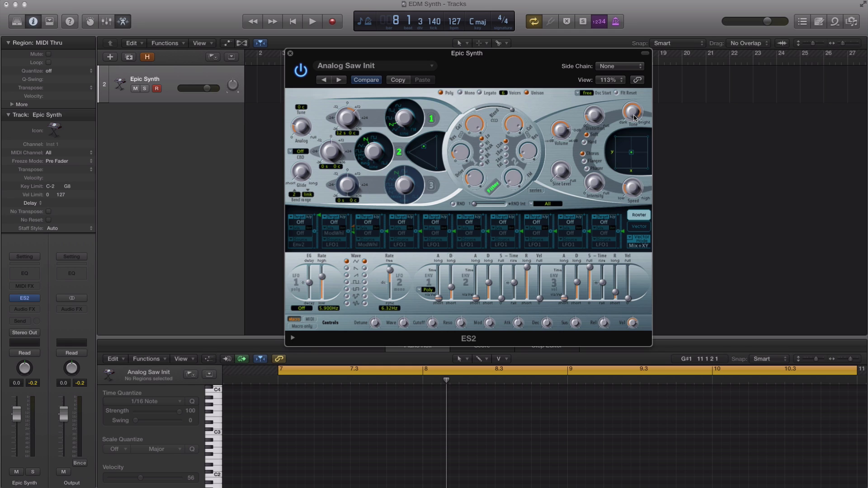
Adjust the distortion's tone between dark and bright during playback
key("space")
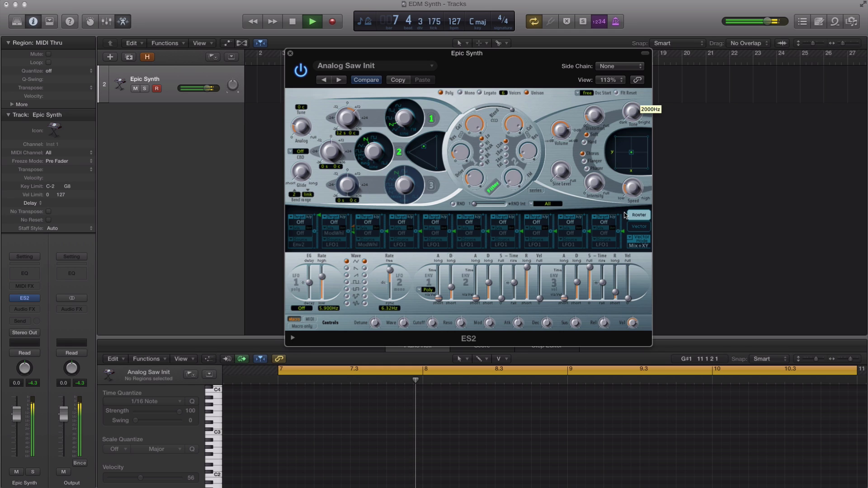
mouse_move(592, 121)
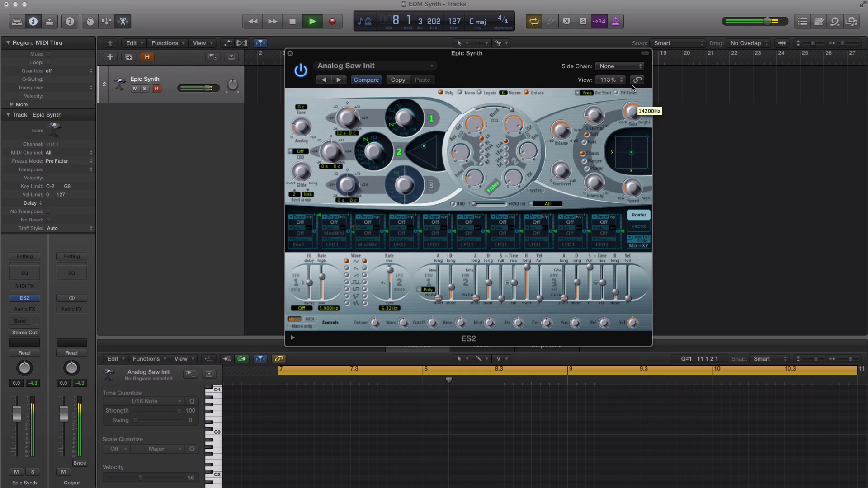
left_click_drag(632, 84, 629, 101)
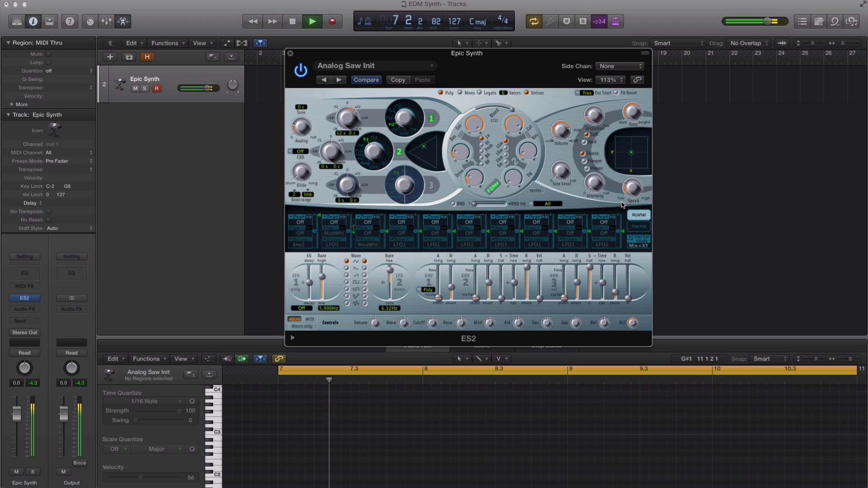
key("space")
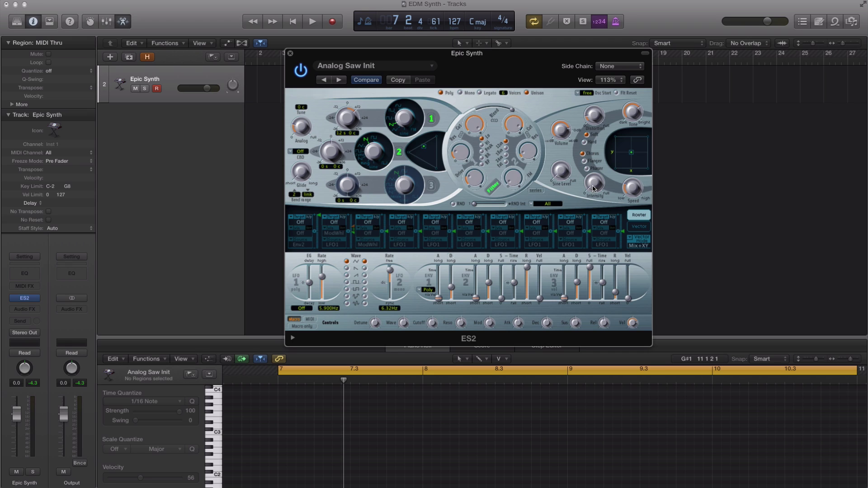
Adjust the chorus intensity and slow its speed while the region plays
key("space")
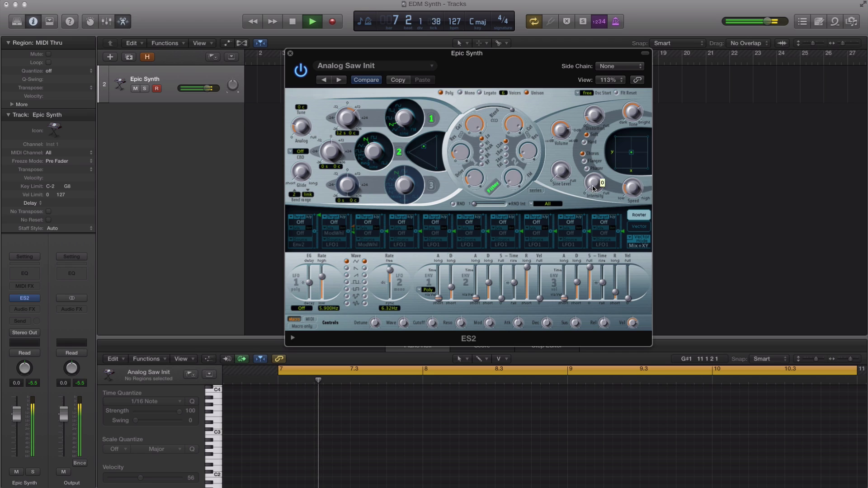
left_click_drag(592, 173, 576, 87)
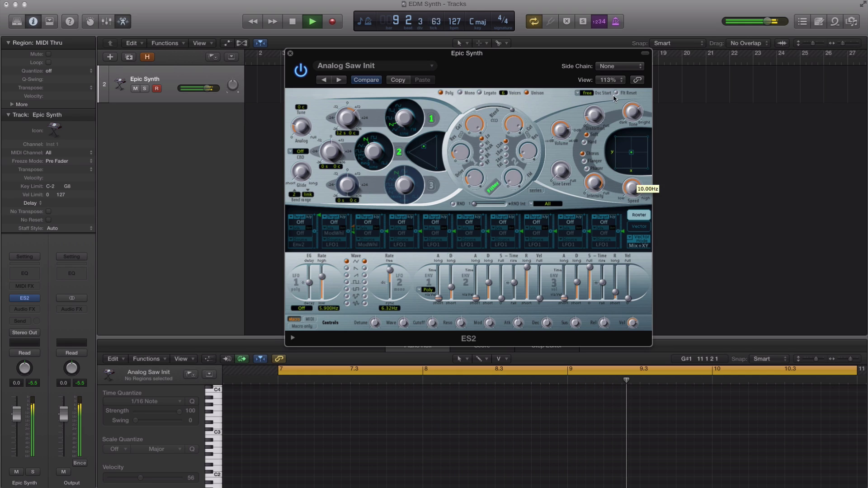
left_click_drag(631, 187, 627, 218)
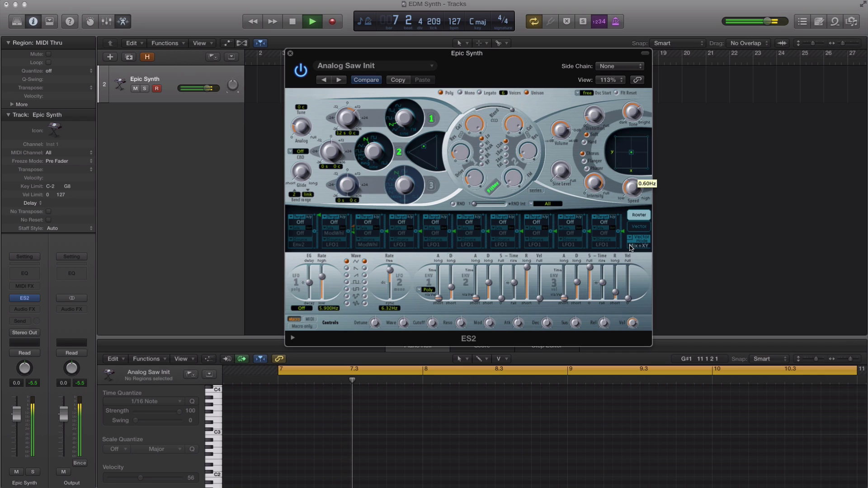
left_click_drag(595, 183, 594, 255)
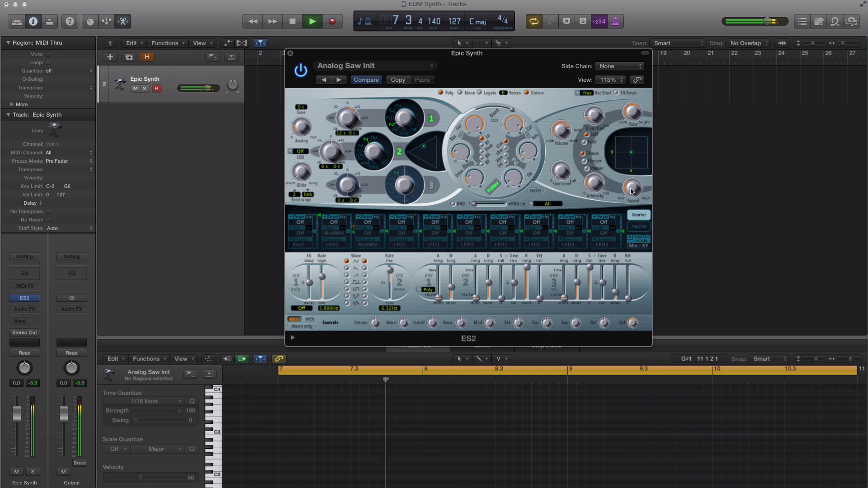
mouse_move(630, 193)
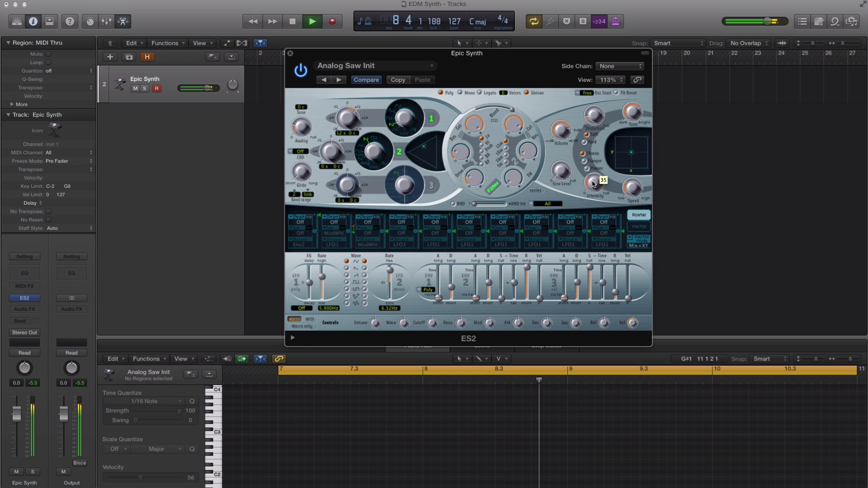
left_click_drag(592, 178, 625, 190)
key("space")
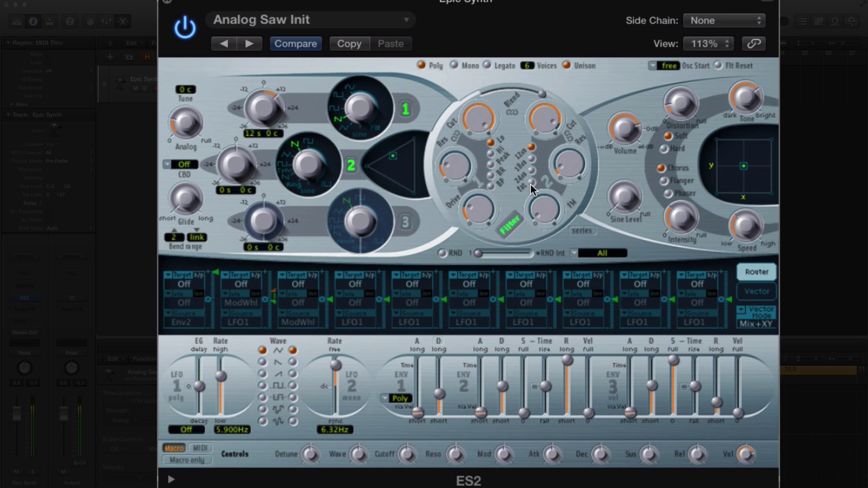
Switch filter 2 to the 24 dB Fat slope and fine-tune filter drive, distortion, chorus intensity, cutoff and resonance during playback
left_click(531, 182)
left_click_drag(479, 203, 475, 181)
left_click_drag(677, 103, 677, 108)
left_click_drag(670, 216, 668, 219)
left_click_drag(546, 122, 517, 116)
left_click_drag(566, 167, 565, 169)
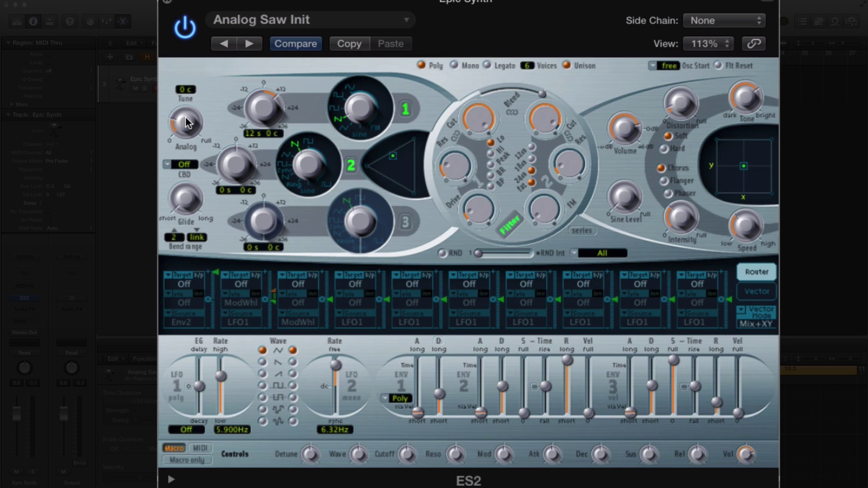
Sweep the Analog amount up and down during playback and settle it at about 0.14
left_click_drag(187, 123, 185, 27)
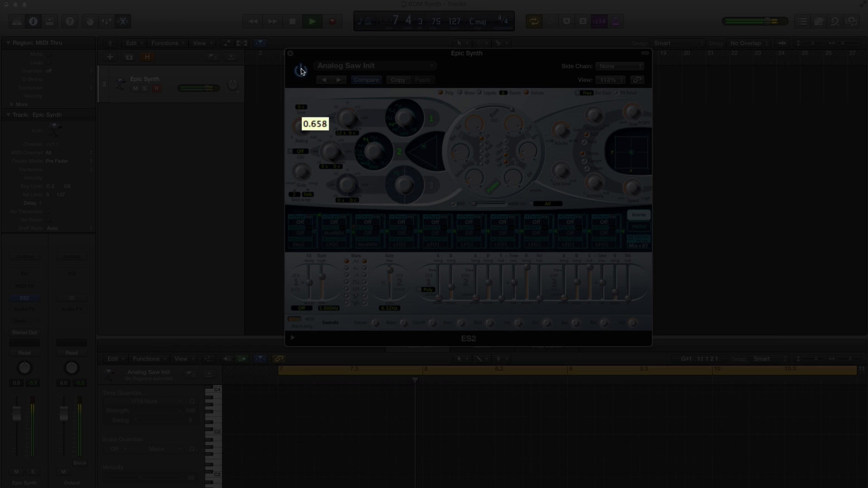
left_click_drag(301, 71, 302, 69)
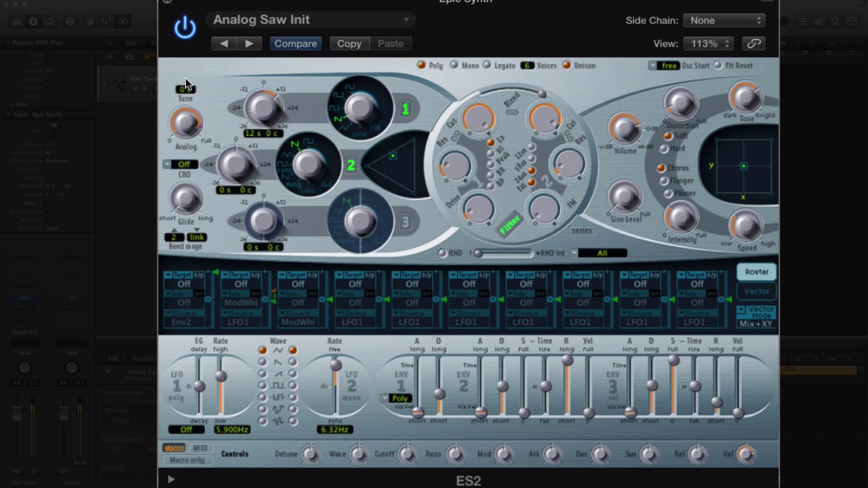
left_click_drag(188, 126, 188, 178)
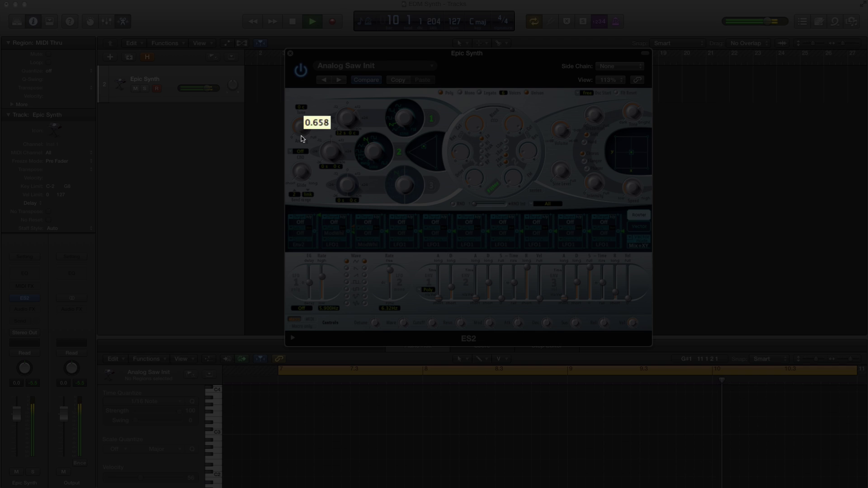
left_click_drag(302, 164, 302, 177)
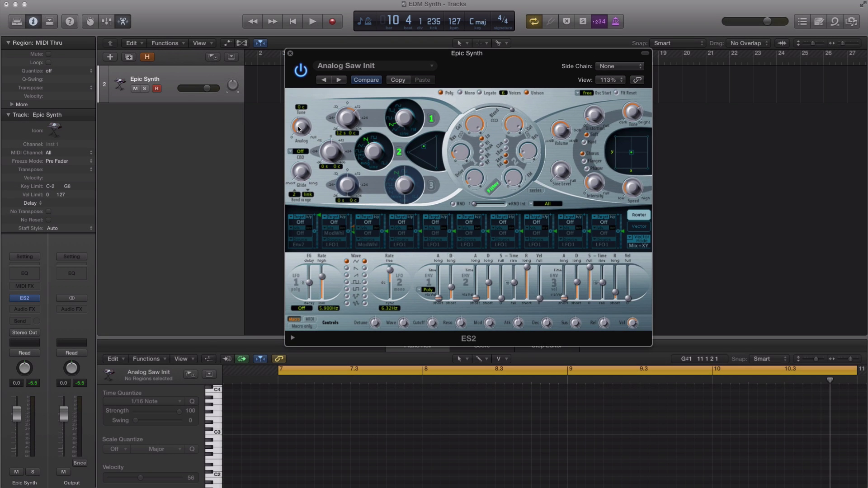
key("space")
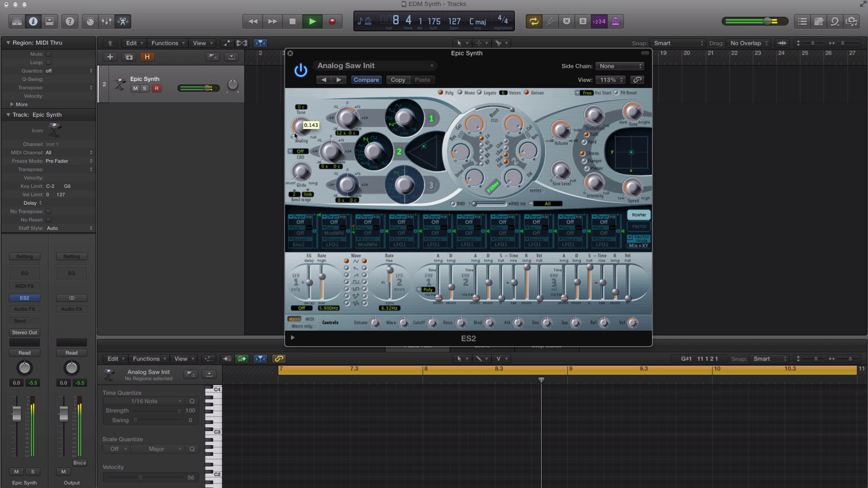
Set the chorus intensity to 25 and its speed to 0.42 Hz while the region plays
mouse_move(593, 187)
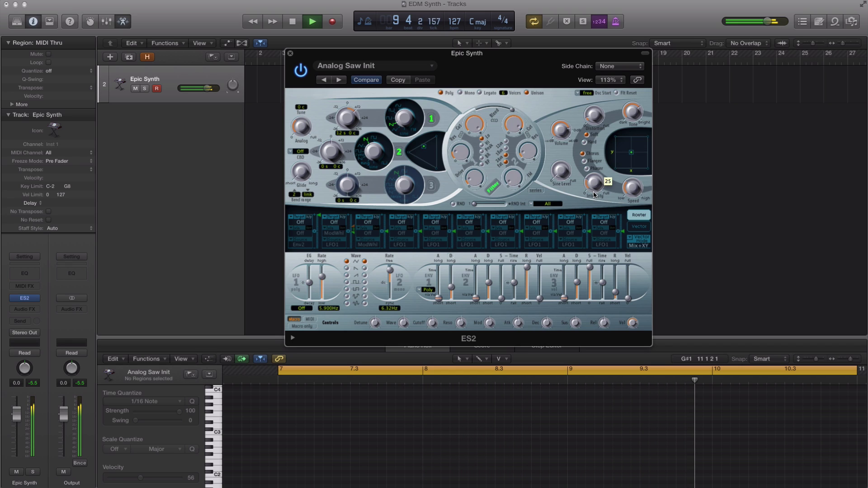
mouse_move(625, 198)
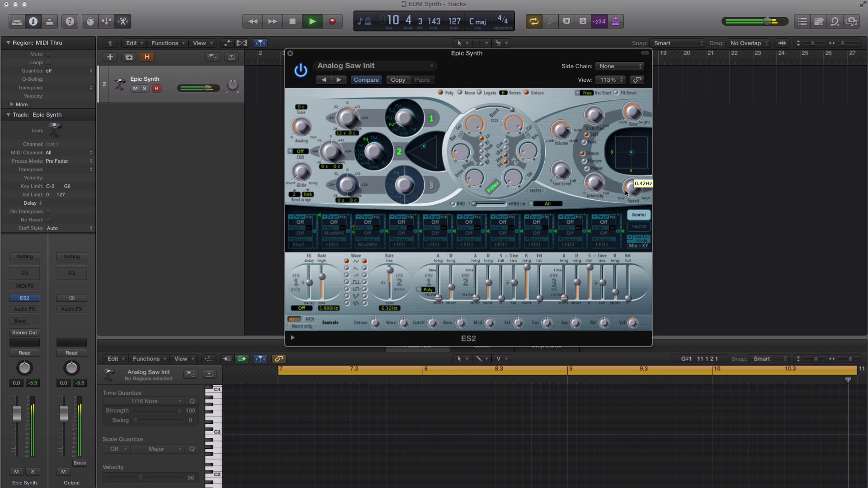
key("space")
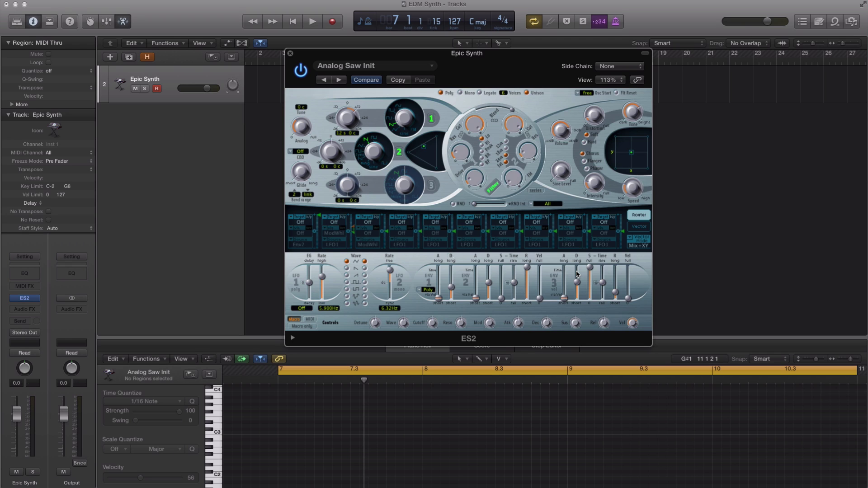
Adjust envelope 3's decay and lower its sustain well down while listening to the region
key("space")
key("space")
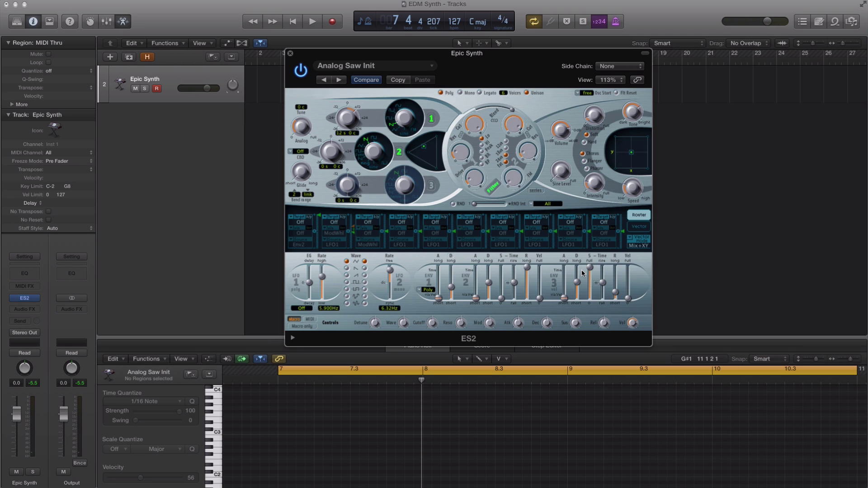
key("space")
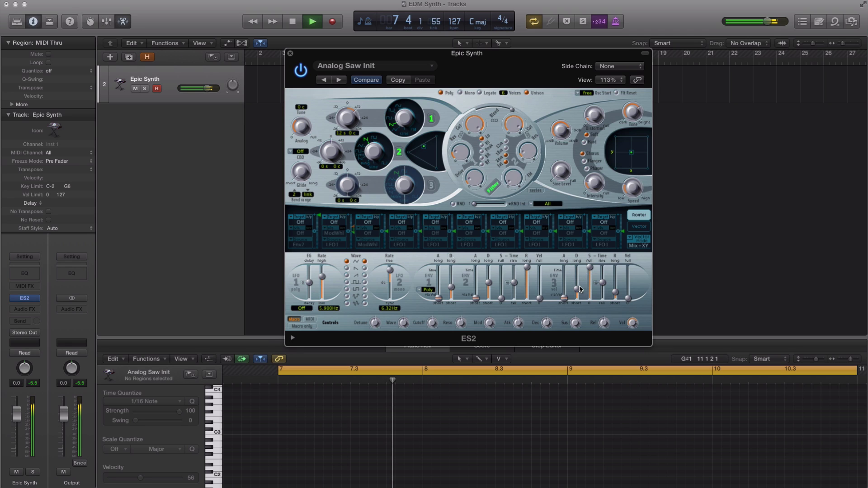
left_click_drag(588, 267, 585, 290)
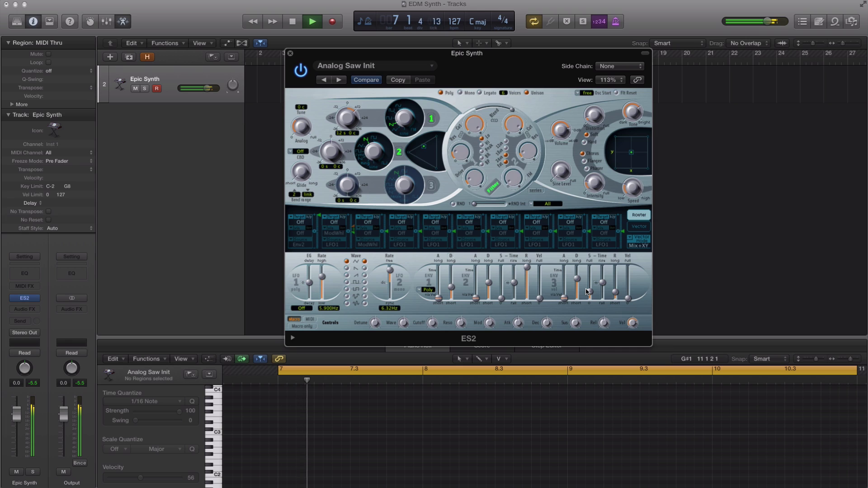
mouse_move(590, 294)
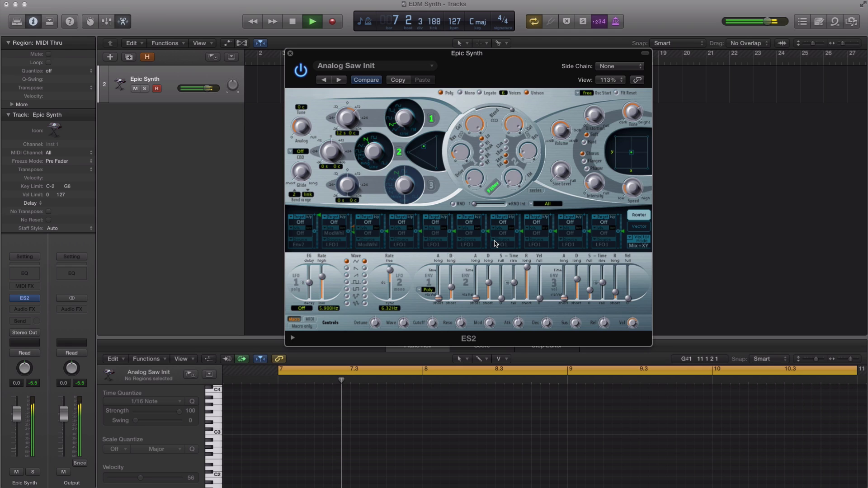
key("space")
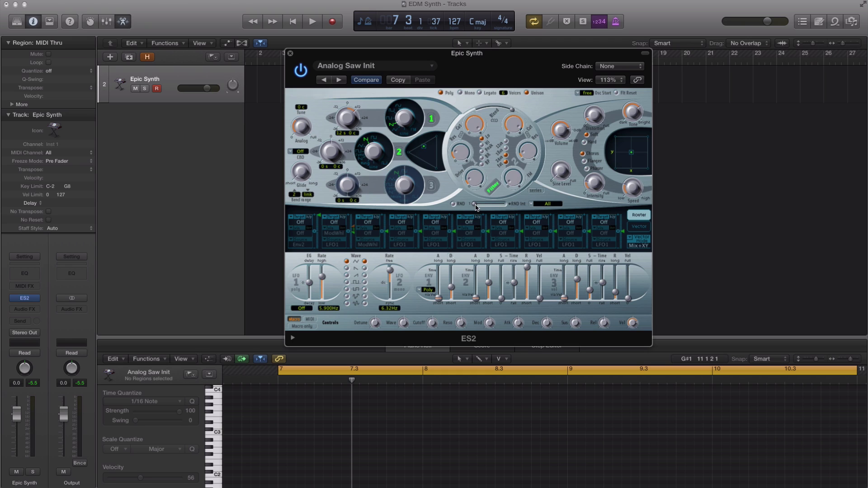
Enable oscillator 3, set its waveform to noise and blend it in slightly on the oscillator mix triangle
left_click(432, 186)
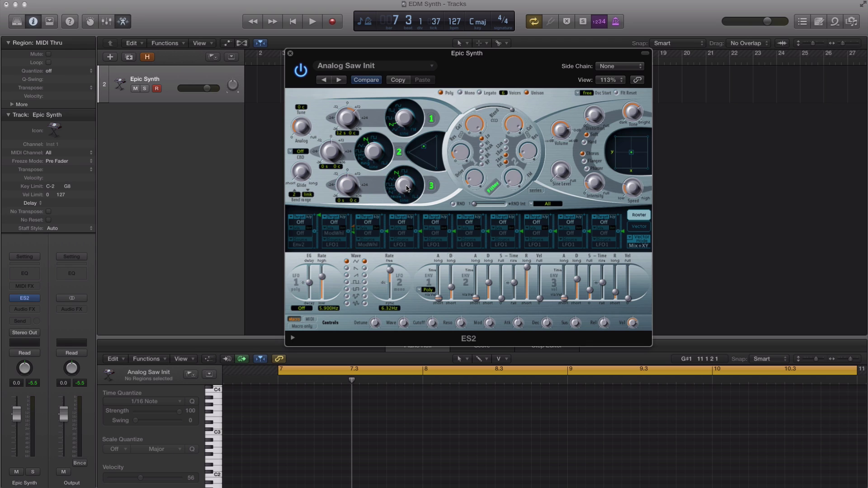
key("space")
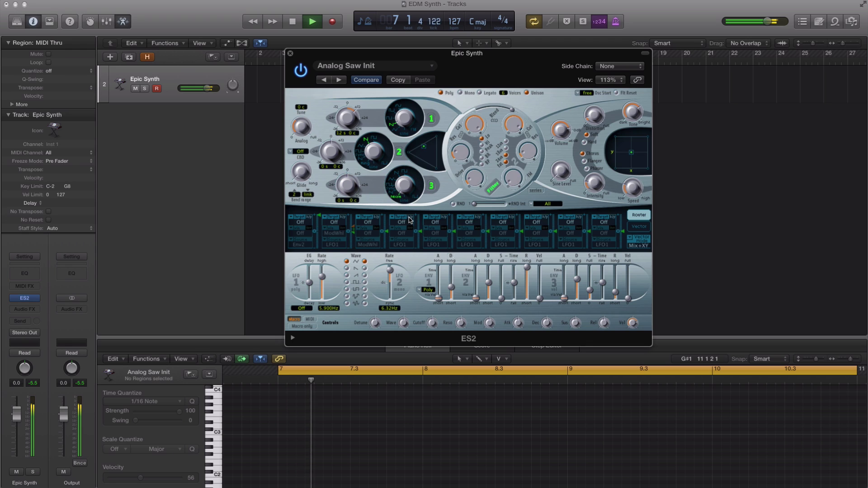
mouse_move(426, 152)
left_click_drag(426, 152, 425, 155)
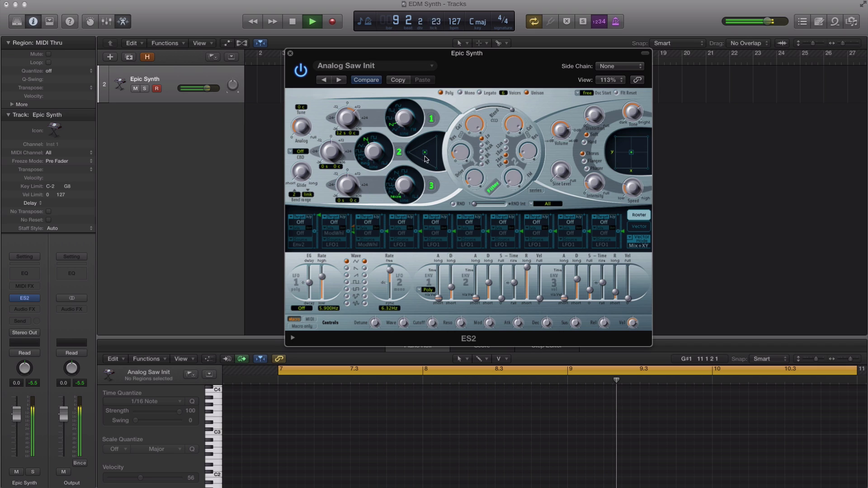
key("space")
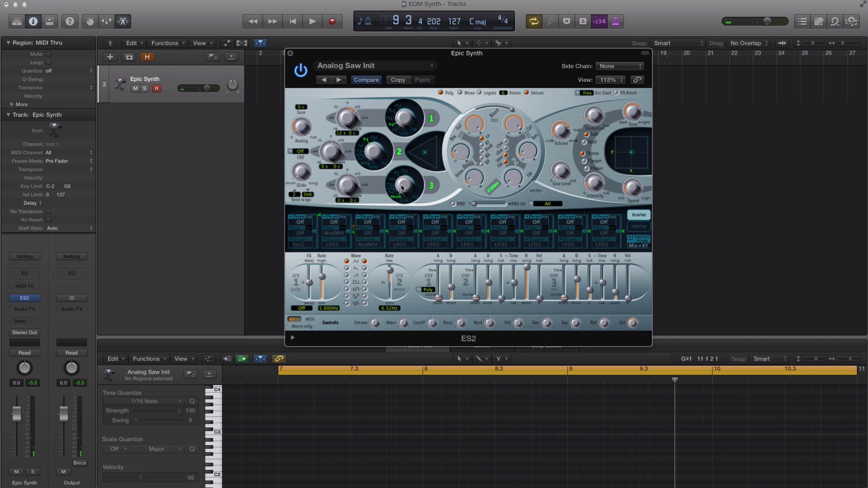
Try a sine wave on oscillator 3, transposed by 12 semitones, and adjust the oscillator mix during playback
key("space")
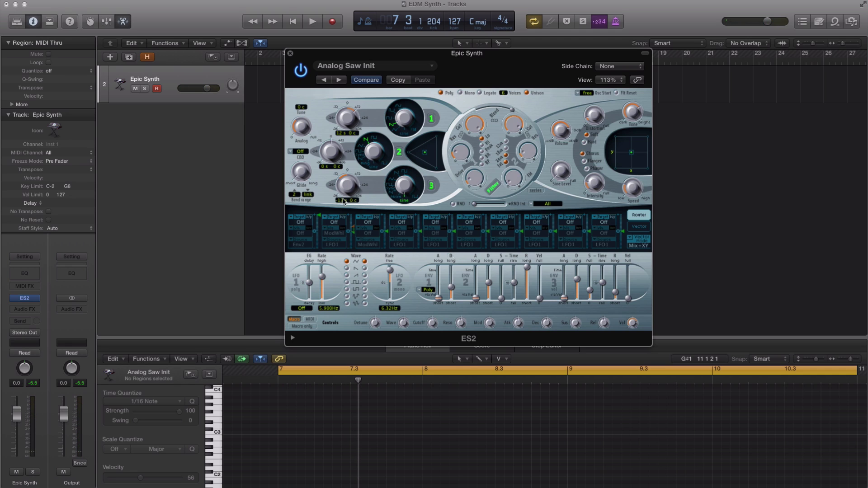
key("space")
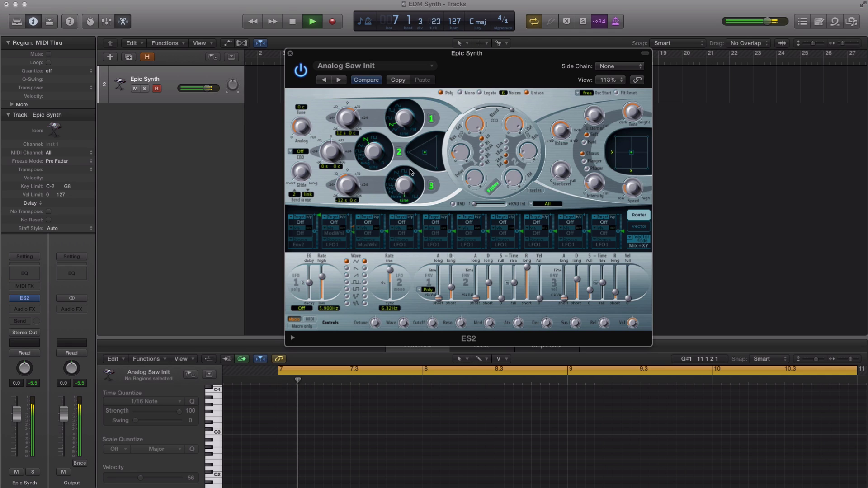
mouse_move(425, 150)
left_click_drag(425, 150, 426, 147)
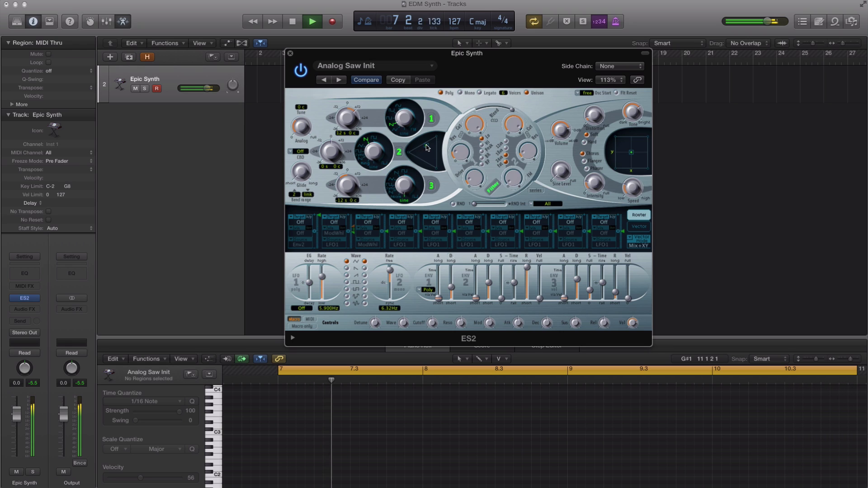
Return oscillator 3 to the noise waveform and fine-tune the oscillator mix while the region plays
left_click_drag(403, 187, 403, 181)
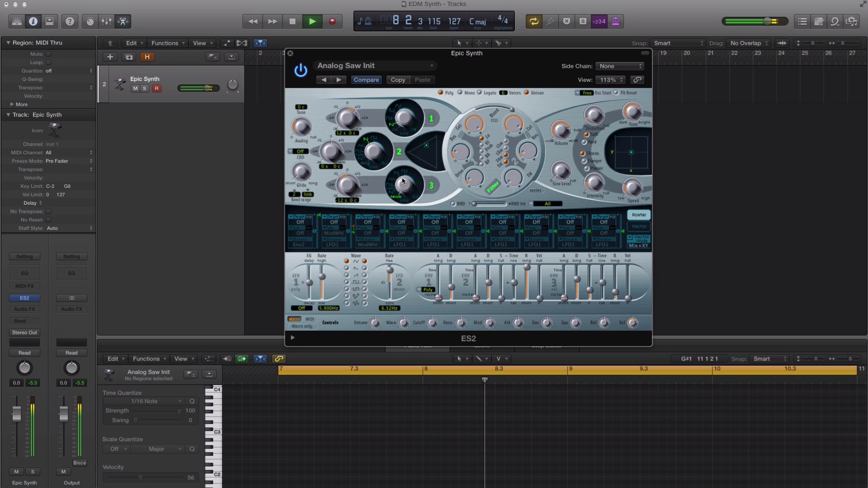
key("space")
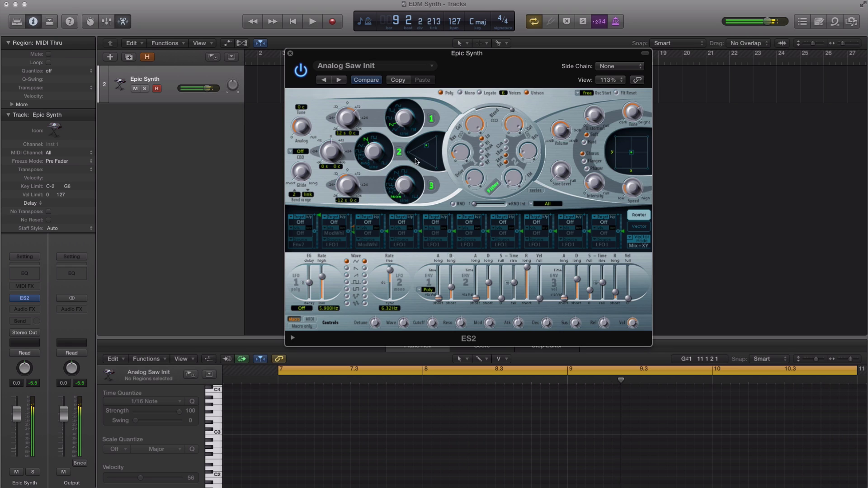
key("space")
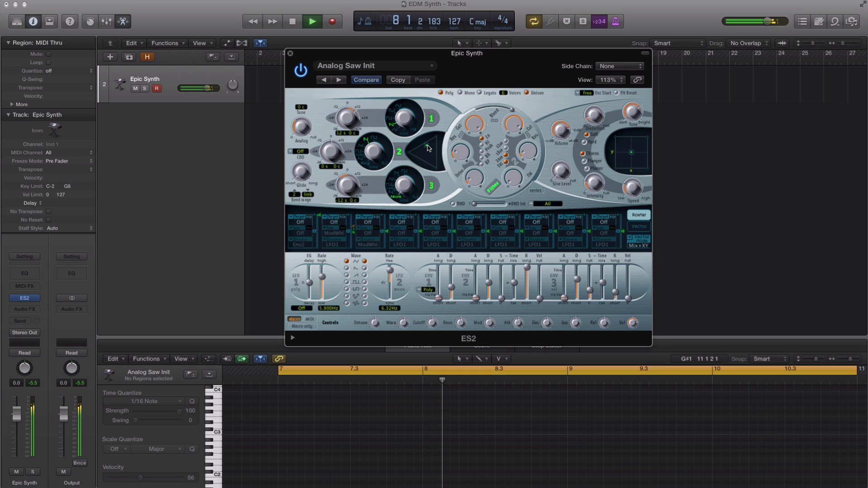
left_click_drag(432, 151, 426, 150)
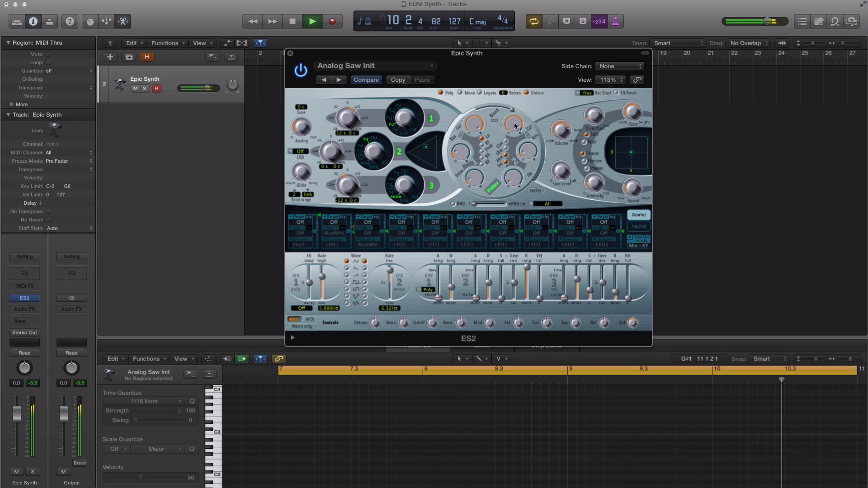
Sweep filter 2's cutoff from about 0.09 up to a high setting during playback
key("space")
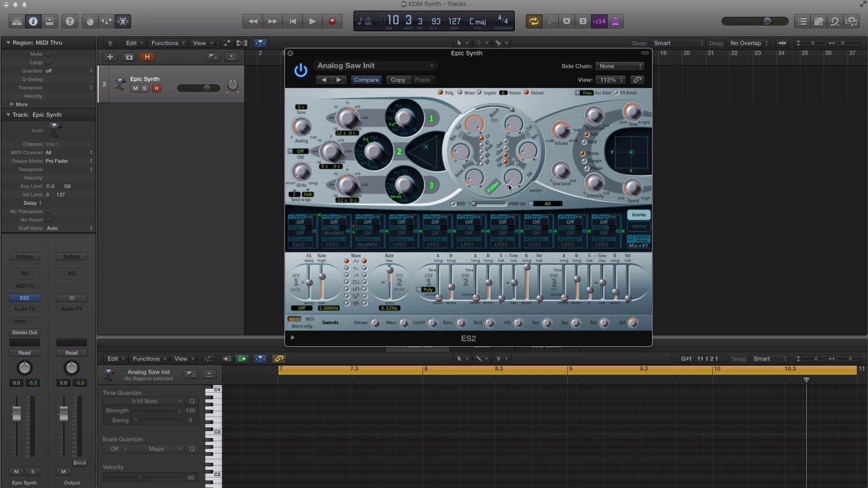
key("space")
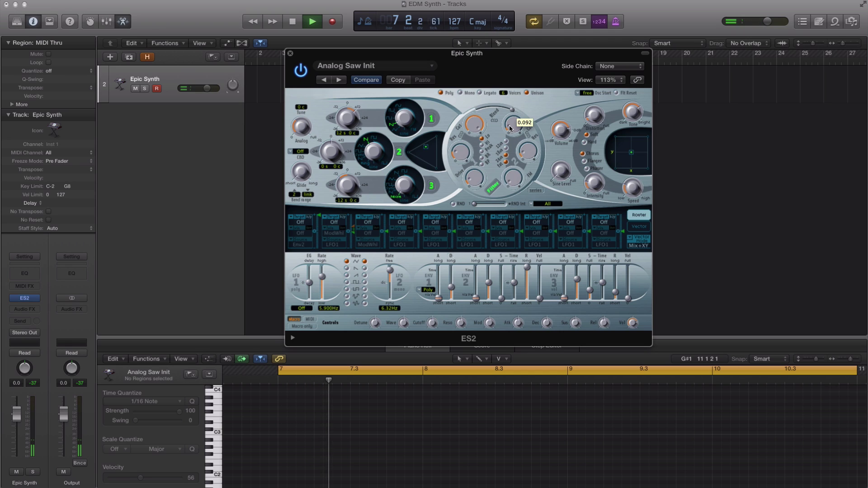
left_click_drag(510, 125, 518, 62)
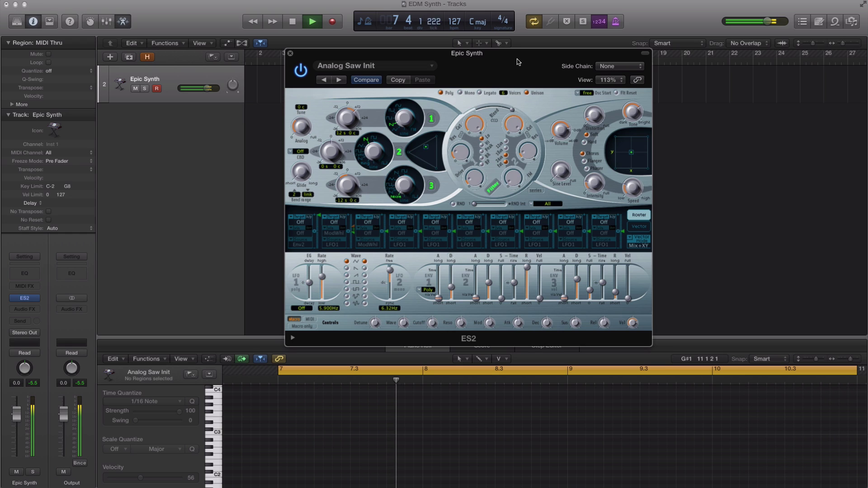
key("space")
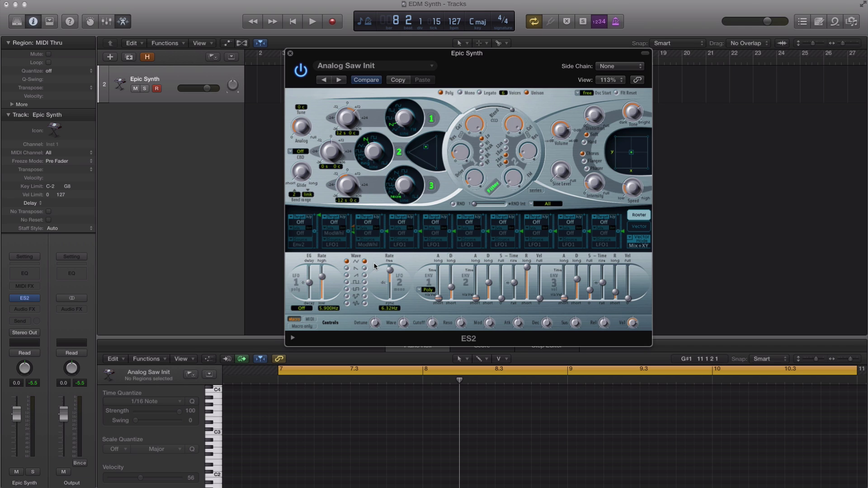
Add a Channel EQ to the Epic Synth track and enable a low cut at 106 Hz with a 48 dB/Oct slope during playback
left_click(33, 277)
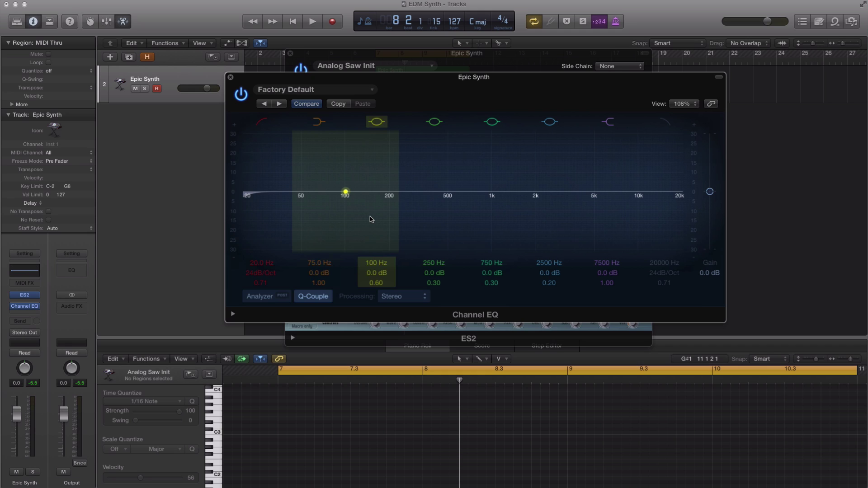
left_click(258, 121)
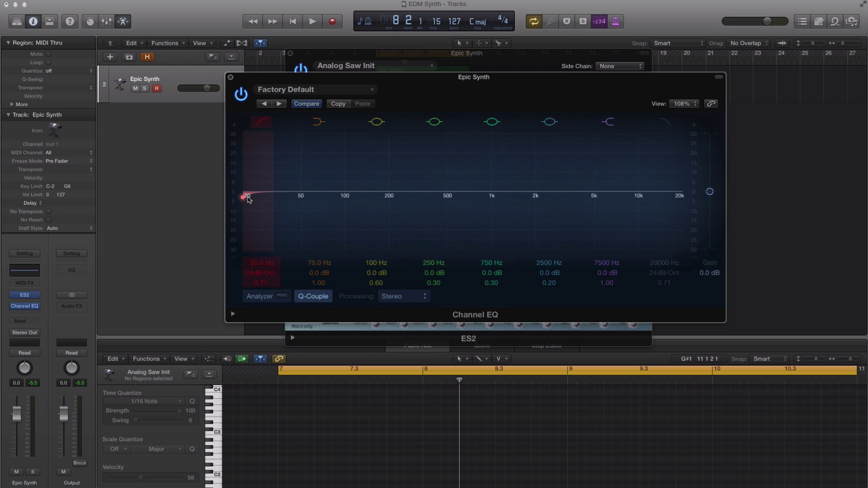
key("space")
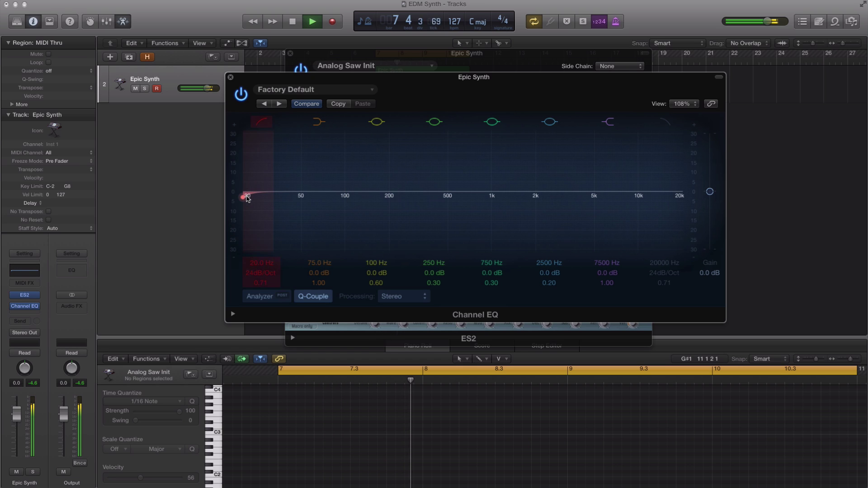
left_click_drag(247, 199, 393, 199)
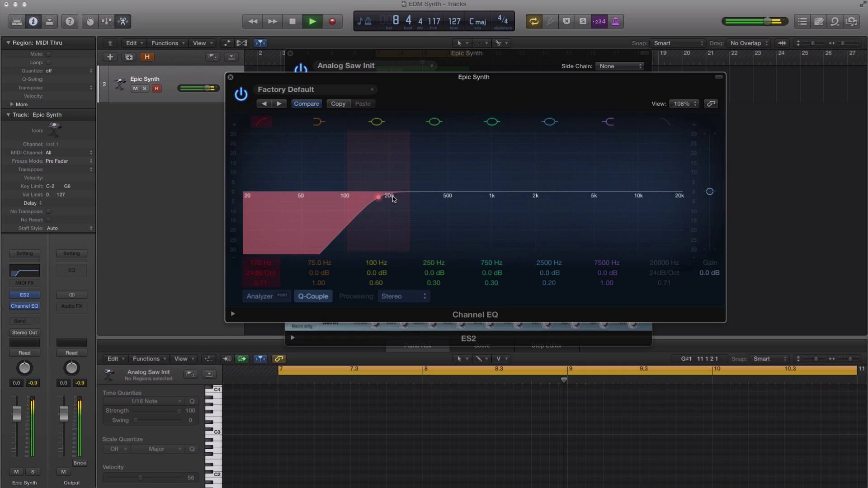
left_click_drag(262, 273, 262, 264)
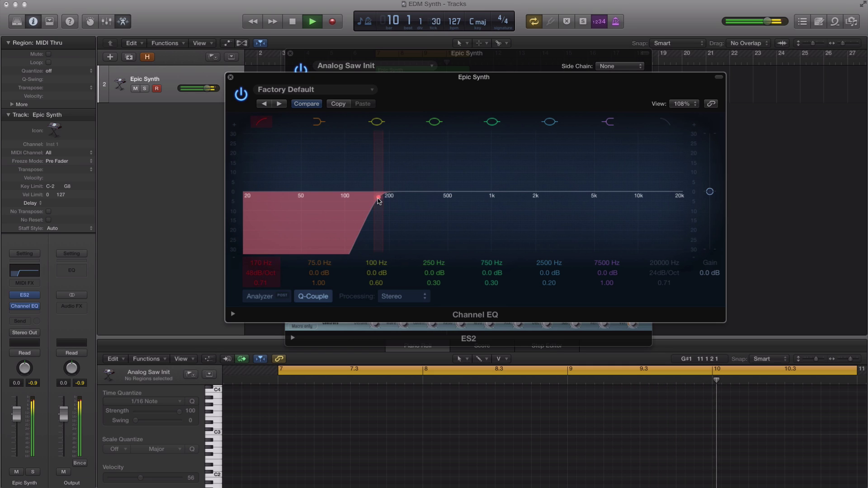
left_click_drag(379, 201, 348, 202)
Compare the sound with the Channel EQ bypassed and active, close the EQ and stop playback
left_click(240, 94)
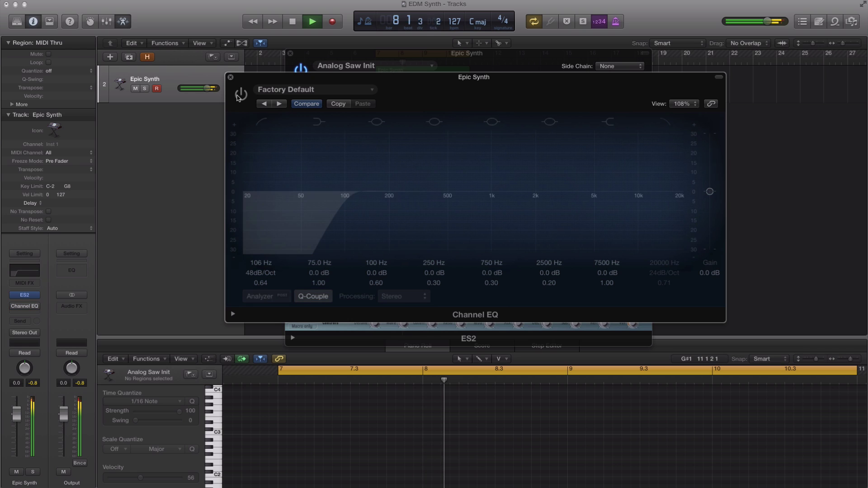
left_click(240, 94)
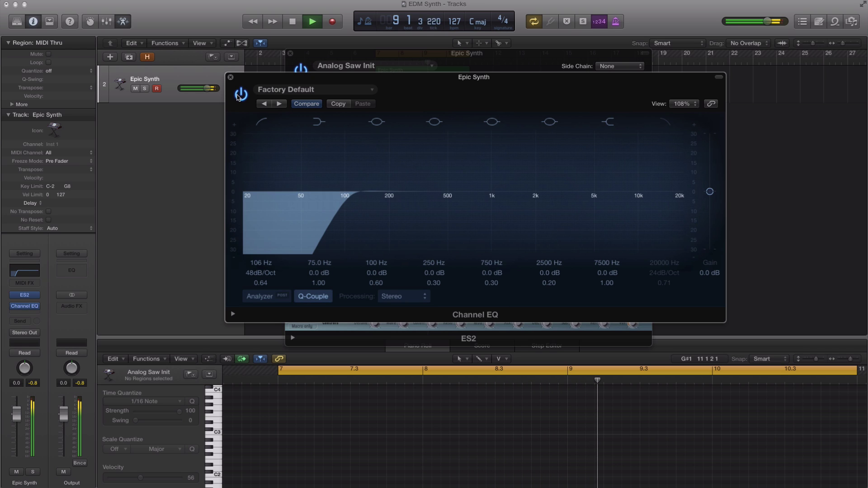
left_click(230, 78)
key("space")
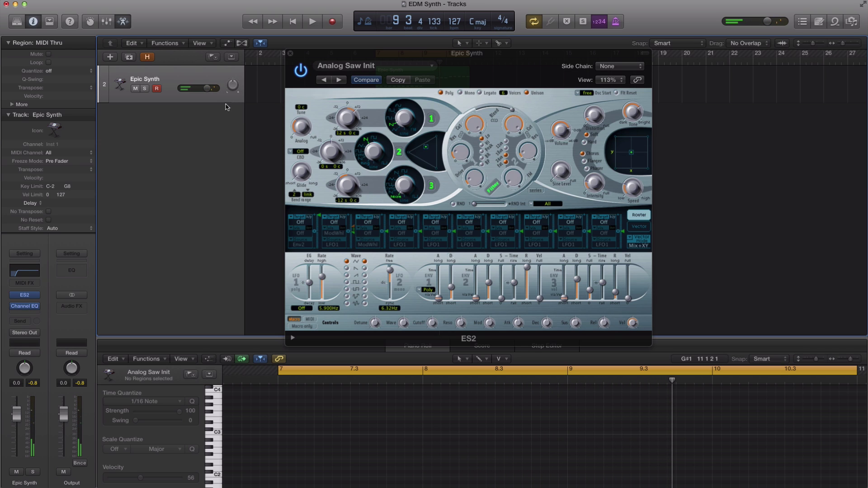
Insert a Delay Designer after the Channel EQ, move its window over the arrangement and close the ES2 window
left_click(33, 313)
mouse_move(52, 336)
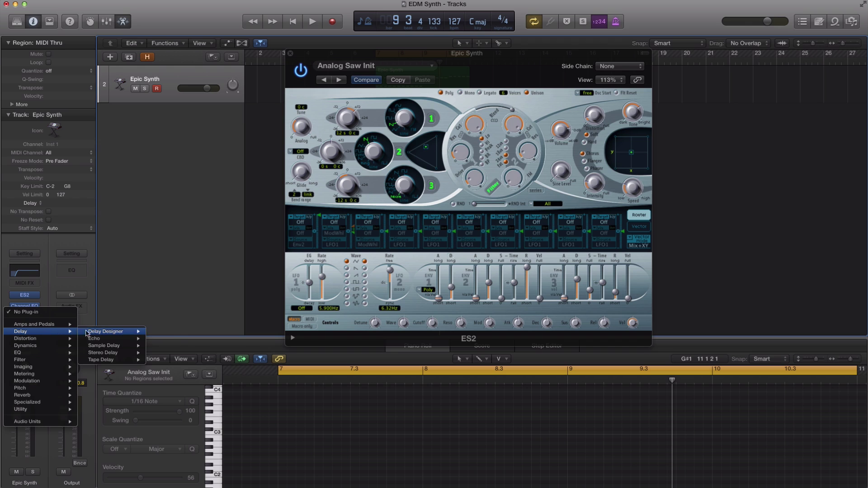
mouse_move(117, 332)
left_click(162, 332)
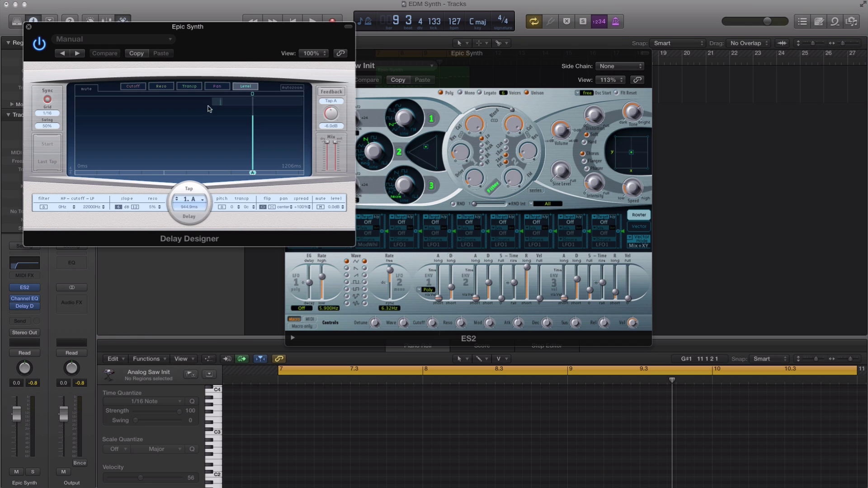
left_click_drag(162, 32, 445, 84)
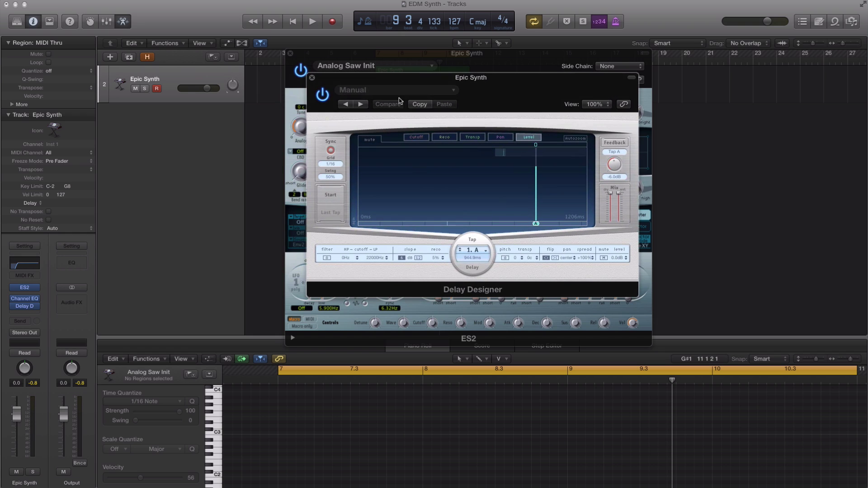
left_click(291, 54)
left_click(292, 54)
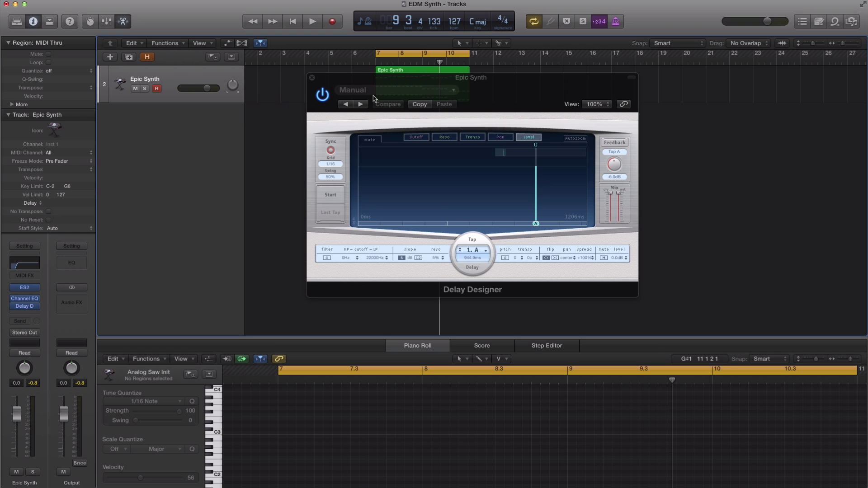
Load the Simple Filtered preset 1\32 Filter Pan and raise the dry and lower the wet level in the delay mix during playback
left_click(405, 91)
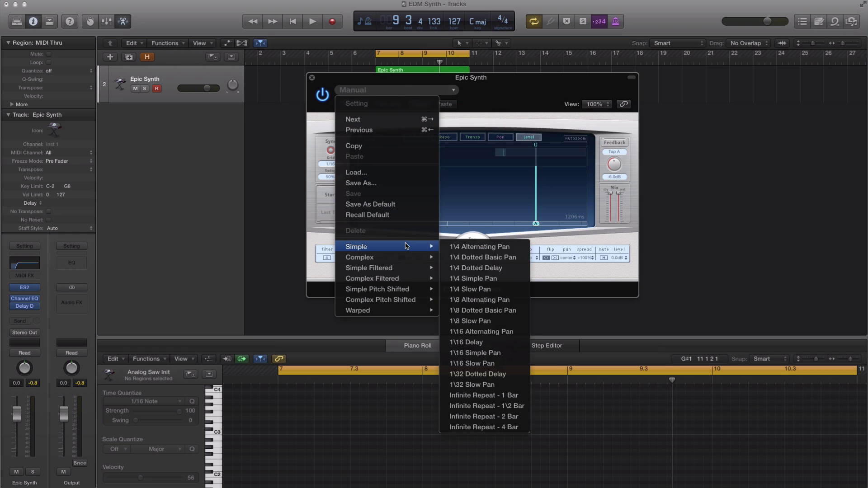
mouse_move(409, 270)
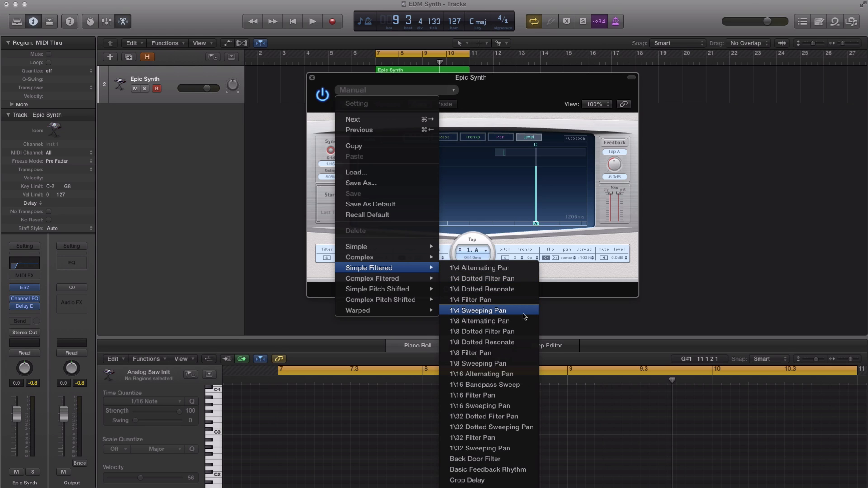
left_click(507, 437)
key("space")
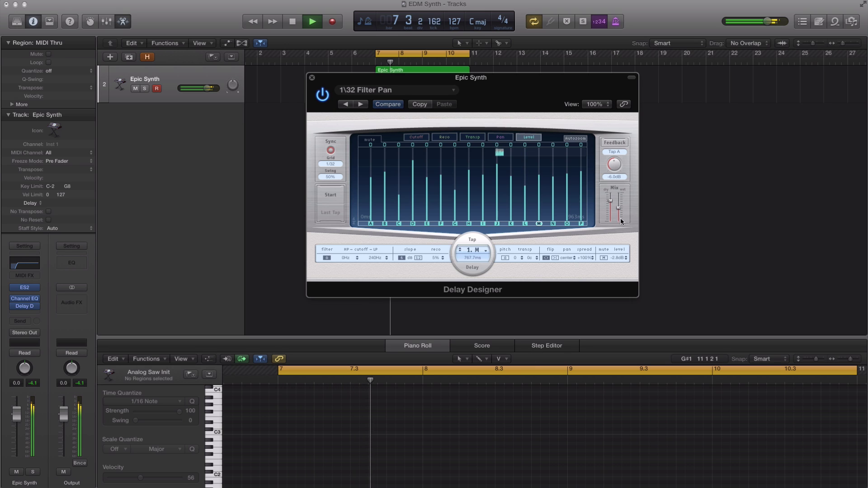
mouse_move(610, 202)
left_mouse_down()
mouse_move(614, 183)
mouse_move(619, 213)
left_mouse_up()
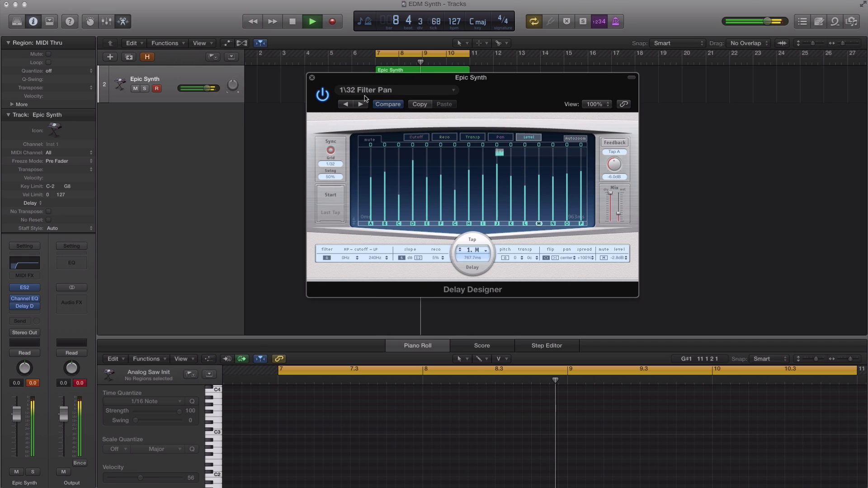
Compare the sound with the Delay Designer bypassed and active, close its window and stop playback
left_click(322, 95)
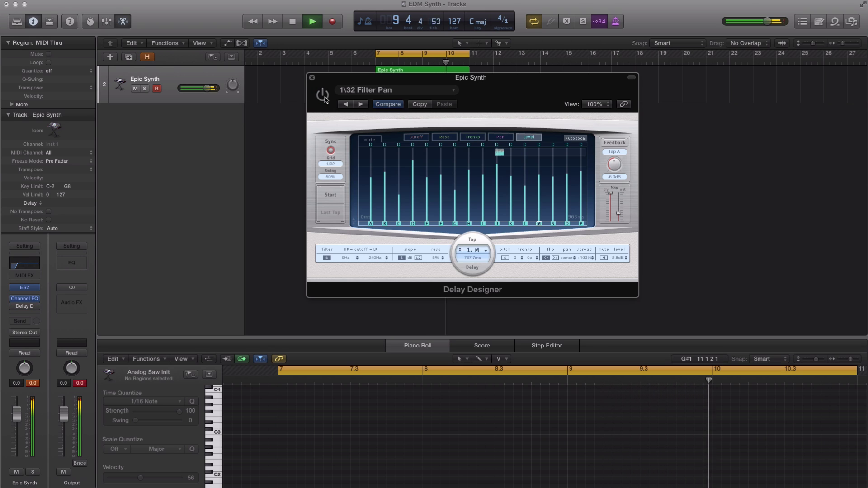
left_click(322, 95)
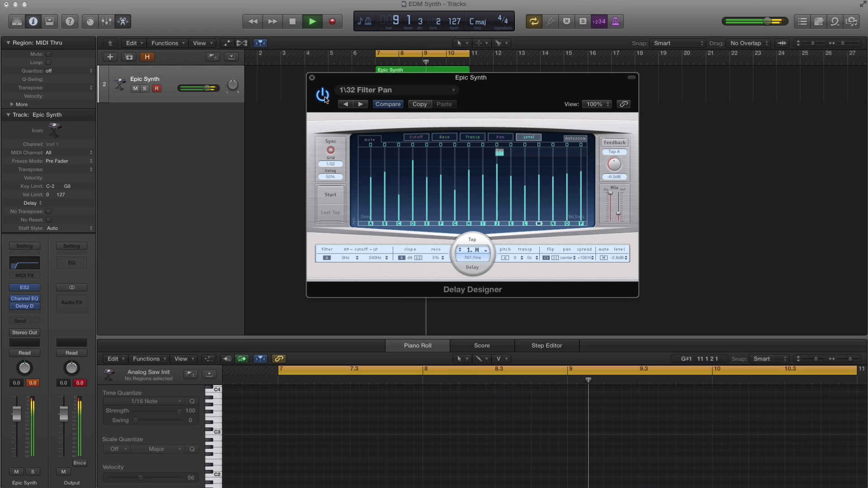
left_click(312, 77)
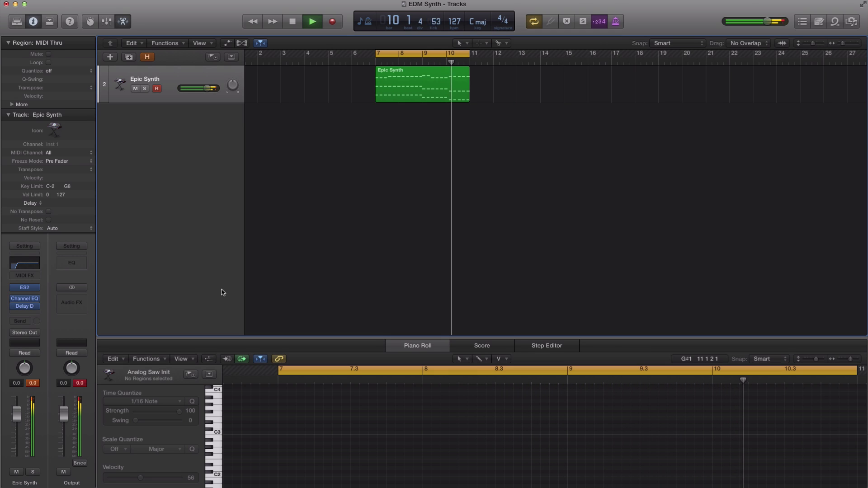
key("space")
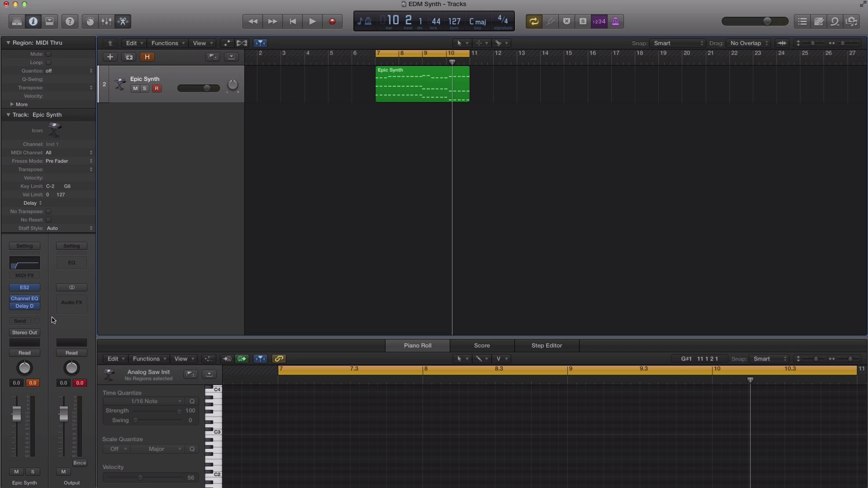
Insert a stereo Space Designer reverb after the delay and move its window over the arrangement
left_click(33, 317)
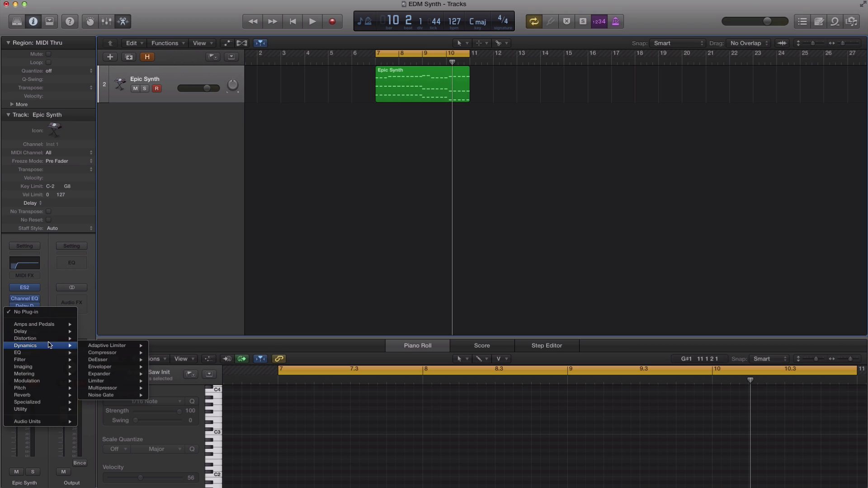
mouse_move(32, 397)
mouse_move(120, 422)
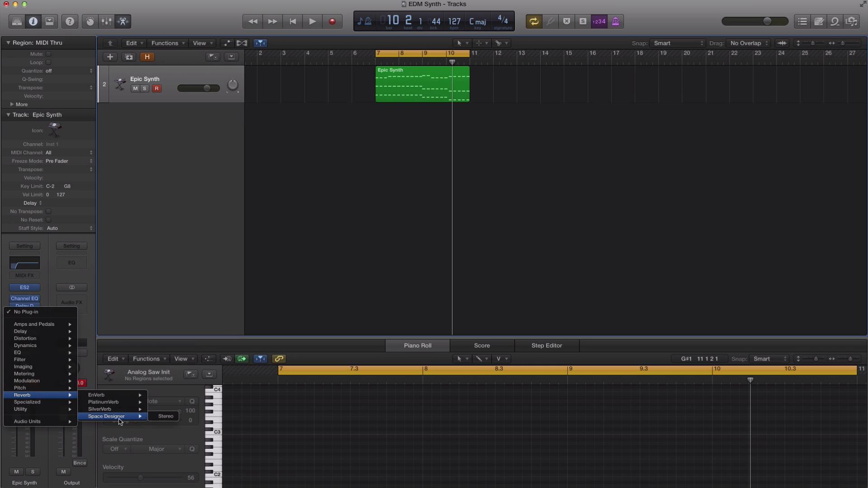
left_click(160, 416)
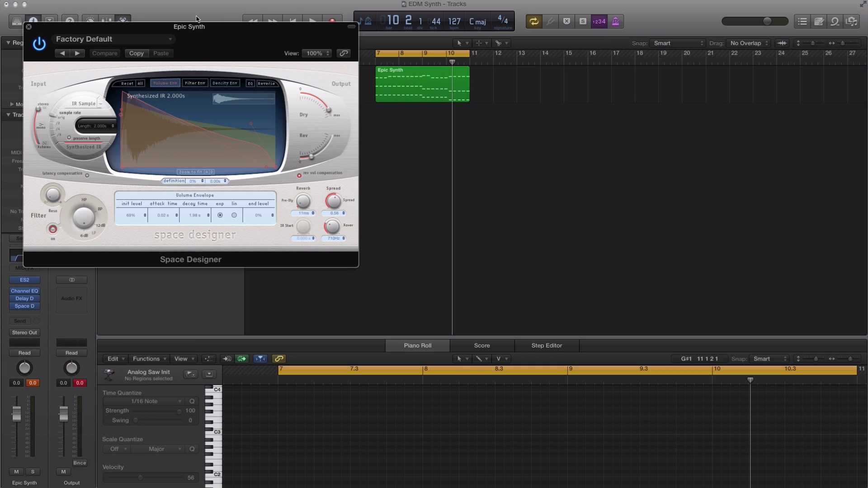
left_click_drag(217, 36, 500, 81)
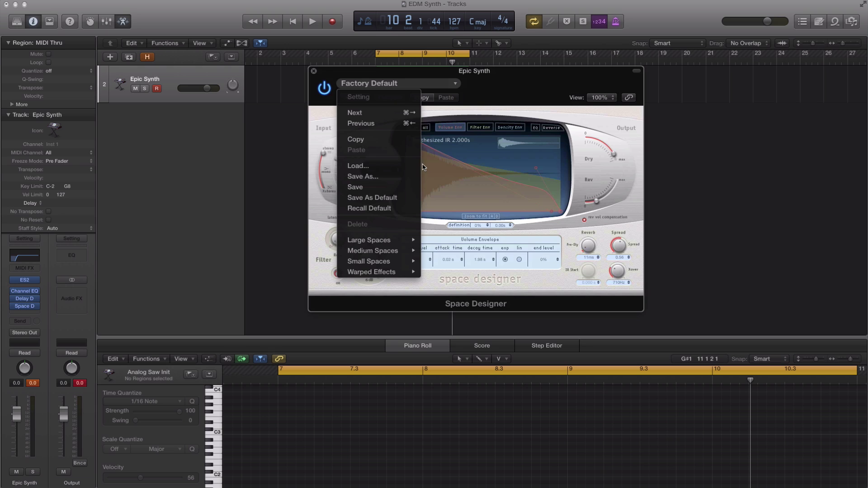
Load the medium indoor space 1.8s Big Room Stage, lower the reverb output level during playback and close Space Designer
mouse_move(398, 251)
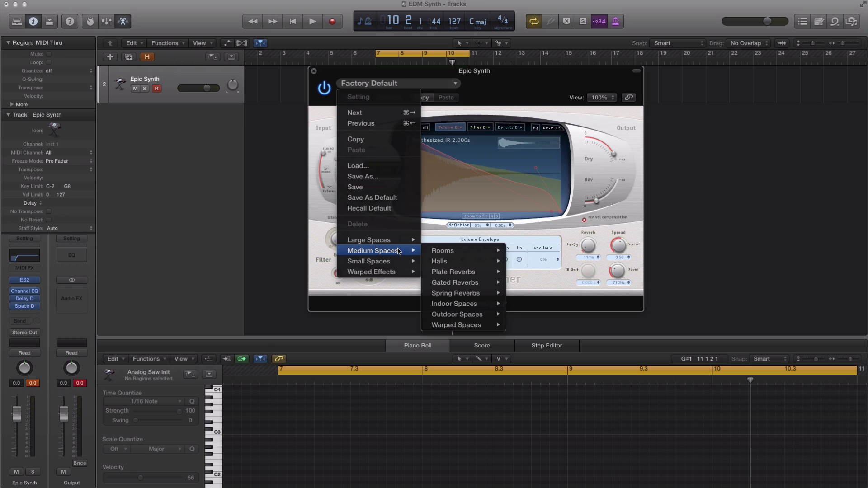
mouse_move(474, 309)
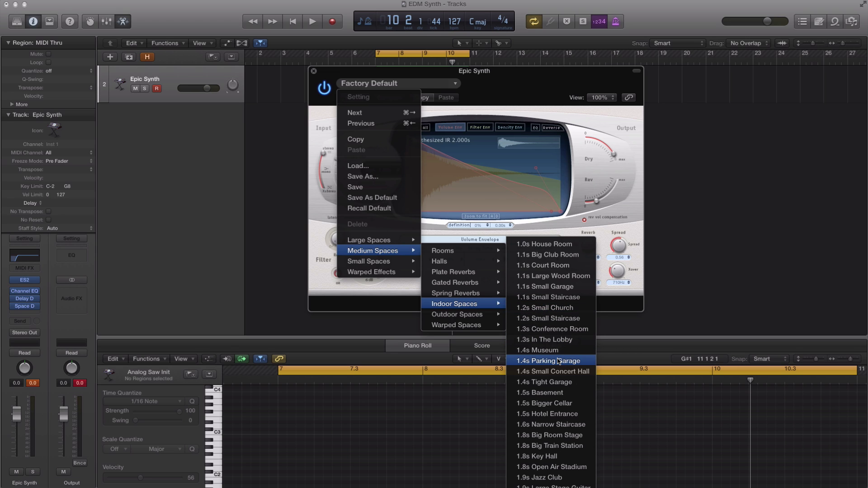
left_click(572, 435)
key("space")
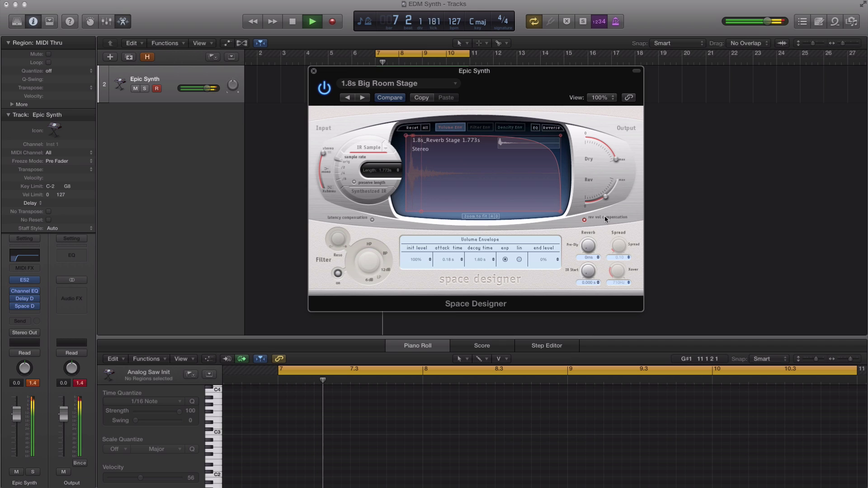
mouse_move(605, 197)
left_mouse_down()
mouse_move(619, 181)
mouse_move(600, 193)
left_mouse_up()
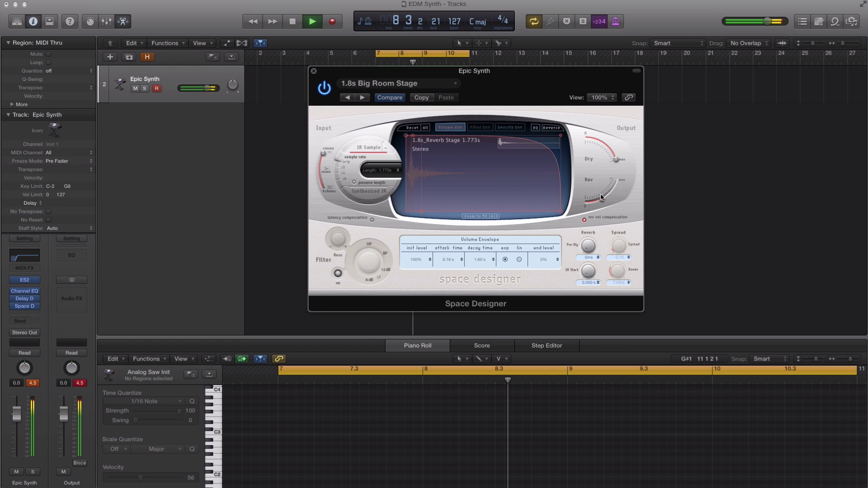
left_click_drag(600, 197, 597, 198)
key("super+w")
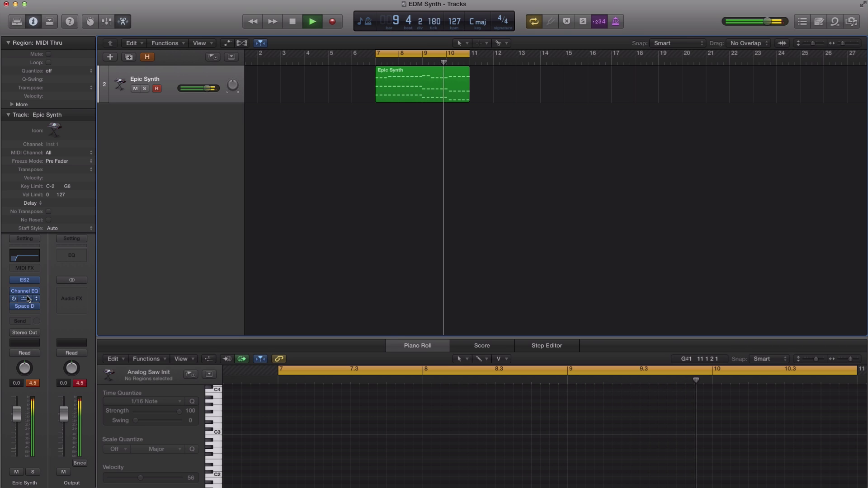
Reopen the ES2, sweep filter 2's cutoff during playback to hear it with the effects, and stop playback
left_click(28, 281)
mouse_move(513, 137)
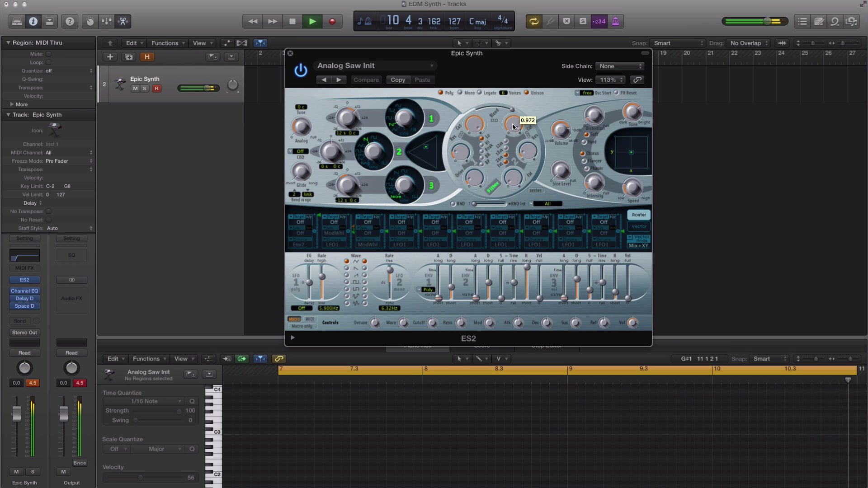
mouse_move(514, 137)
left_mouse_down()
mouse_move(505, 178)
mouse_move(507, 127)
left_mouse_up()
key("space")
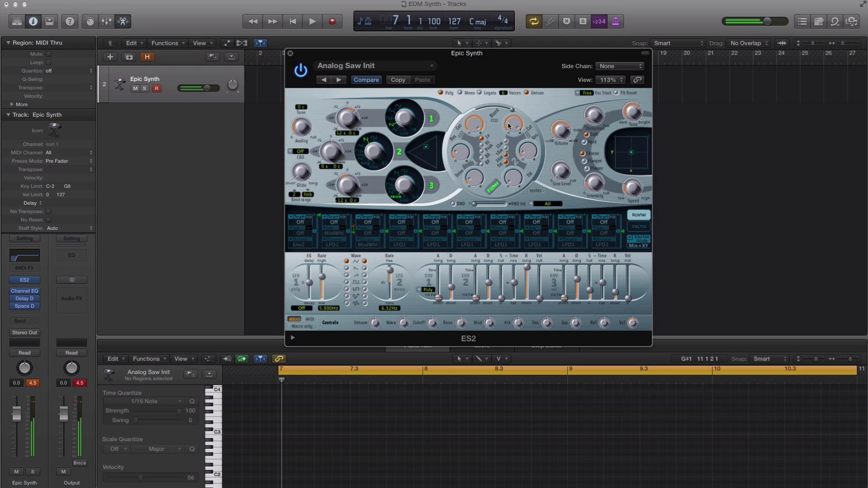